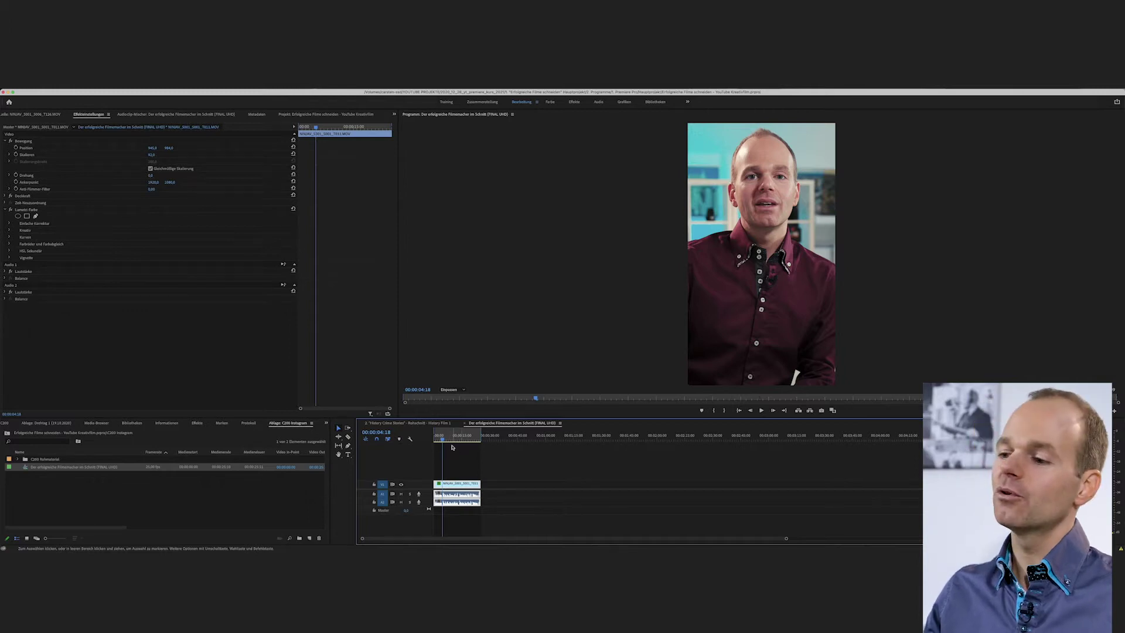
Play the vertical sequence from 00:00:06:00 and stop the playhead at 00:00:10:12
click(443, 440)
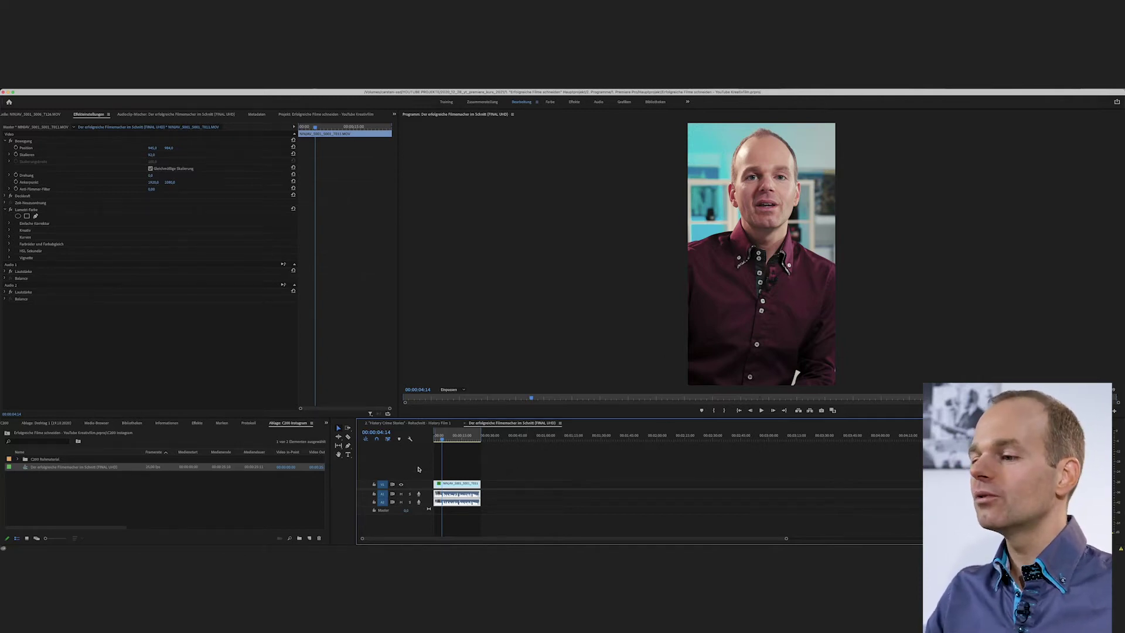
click(445, 438)
key(space)
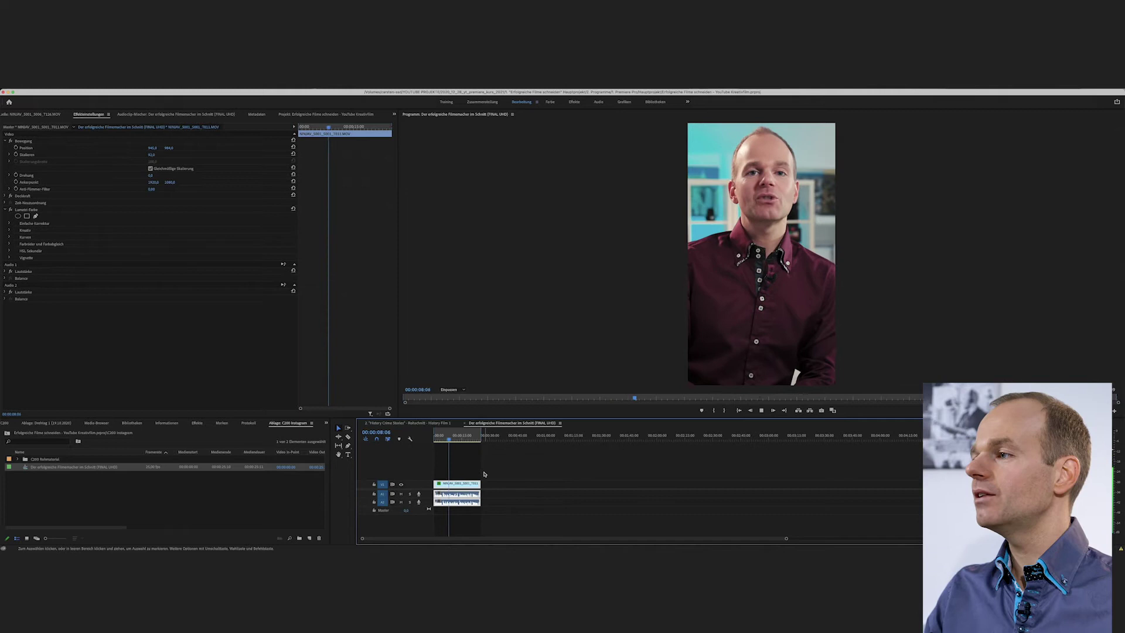
key(space)
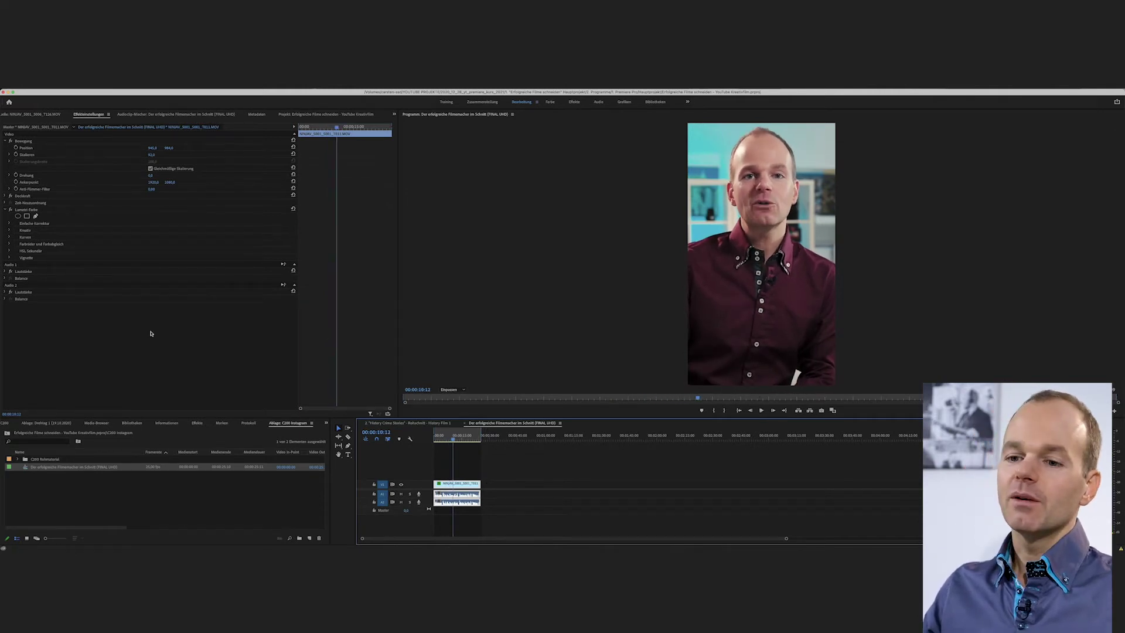
right_click(40, 469)
click(44, 470)
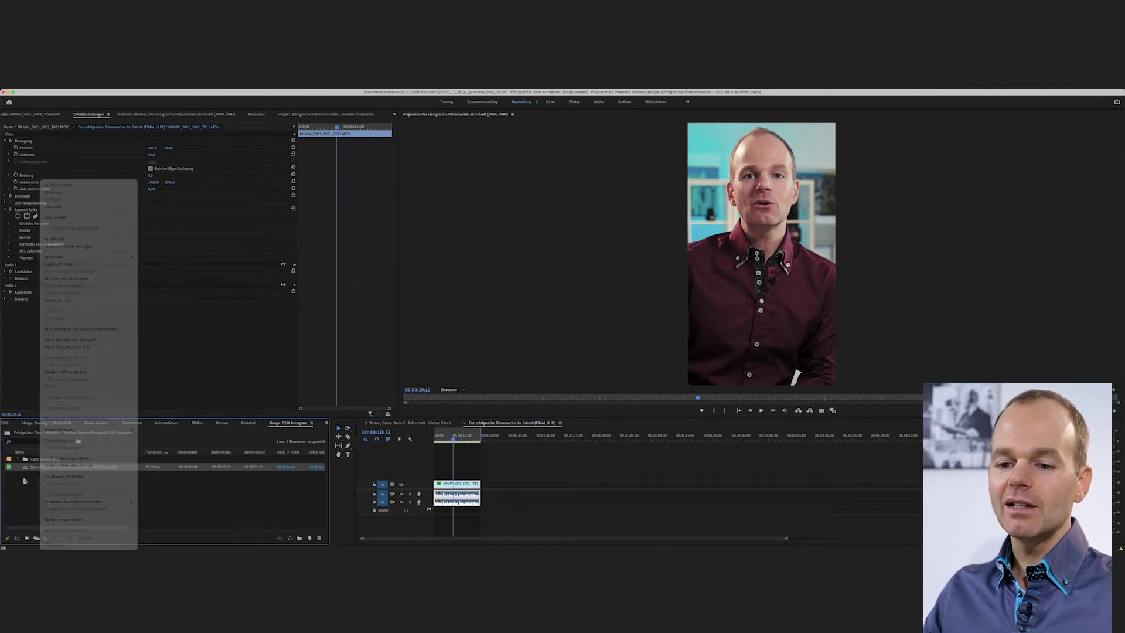
right_click(50, 472)
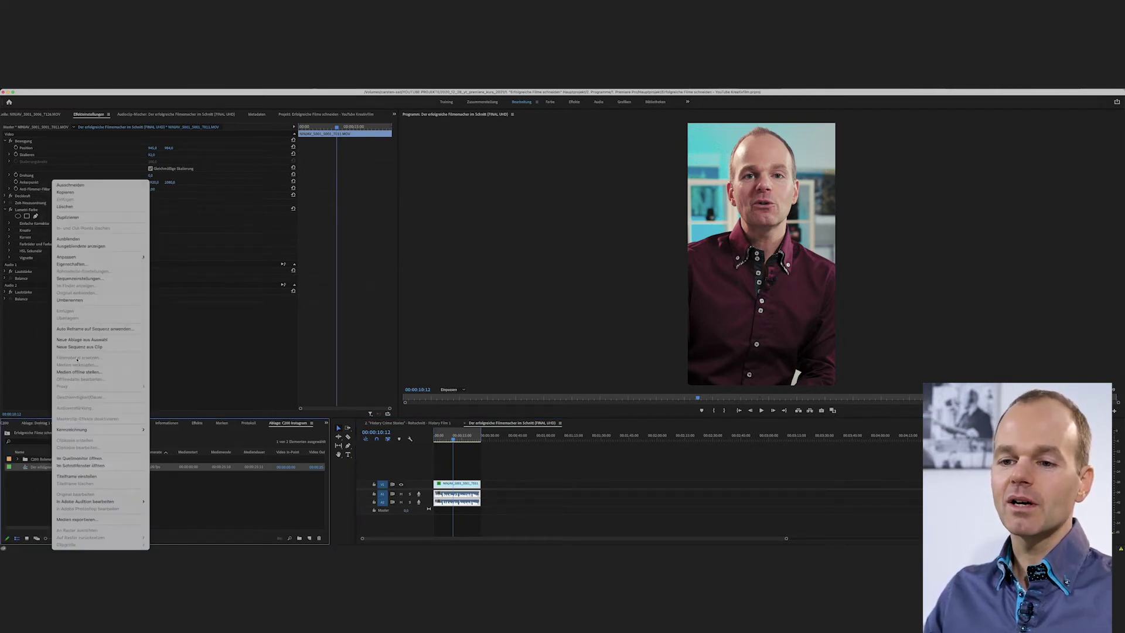
click(78, 279)
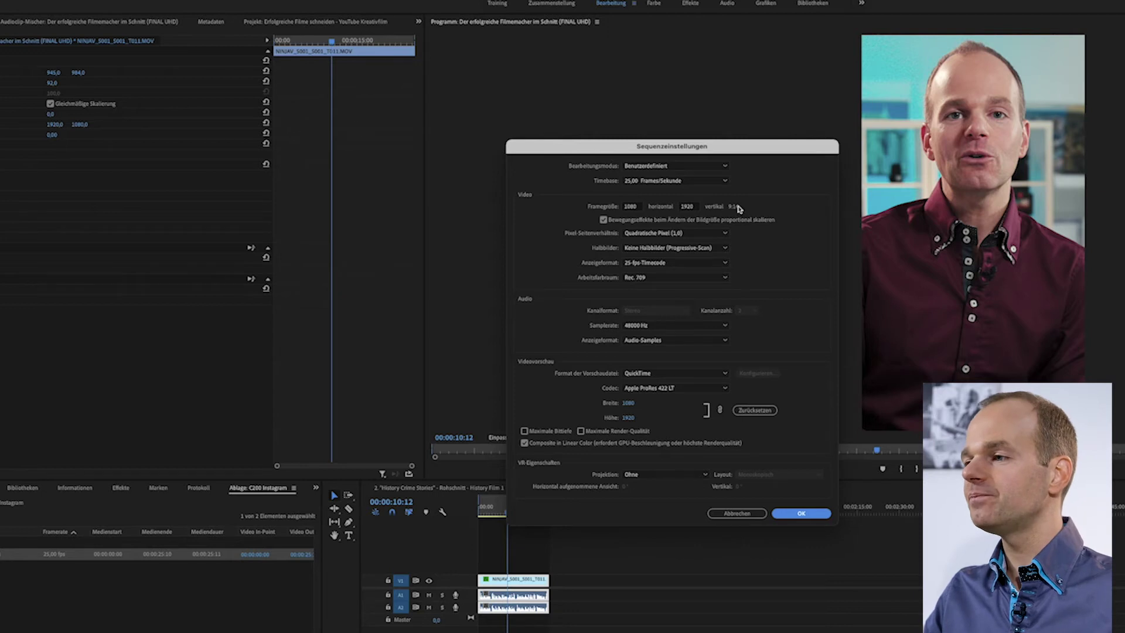
click(718, 181)
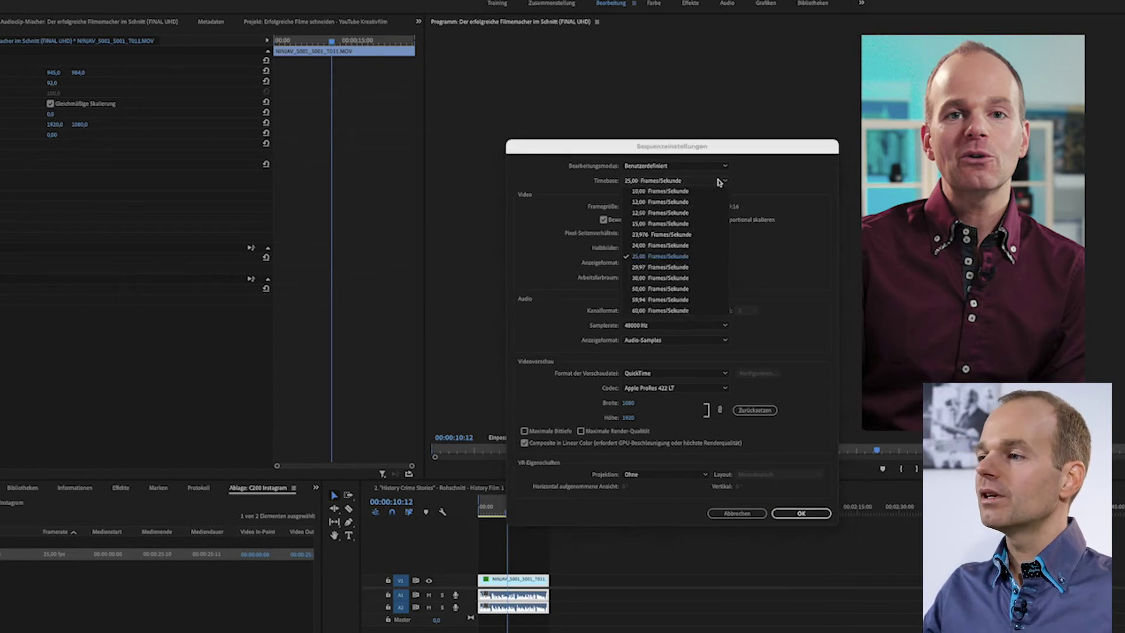
click(755, 187)
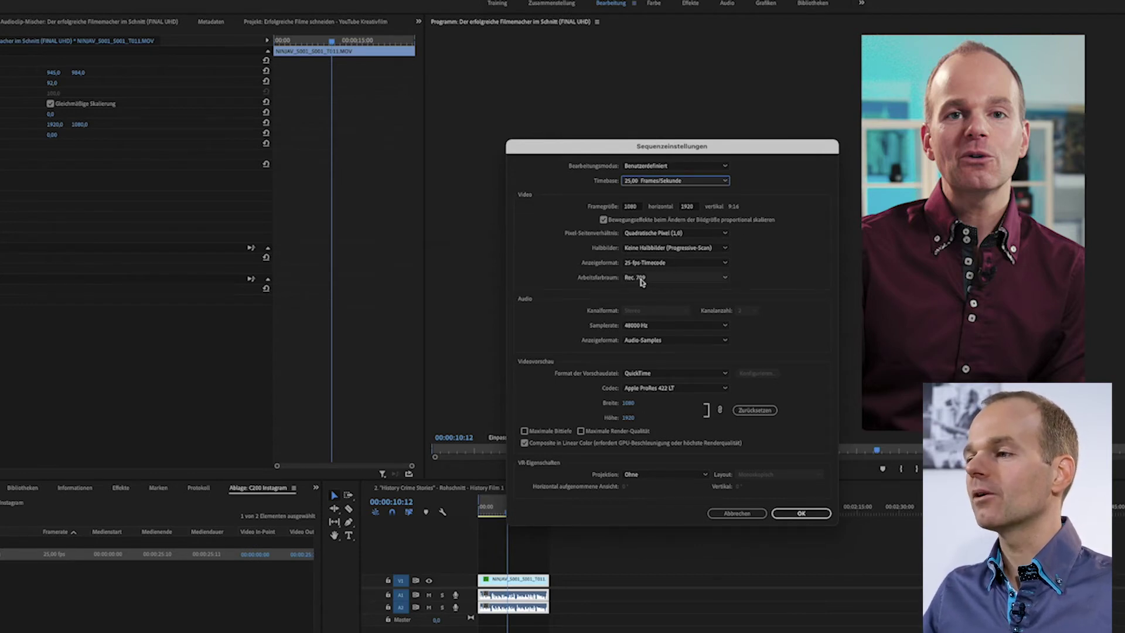
Confirm Sequenzeinstellungen with OK, then lock tracks V1, A1 and A2
click(816, 515)
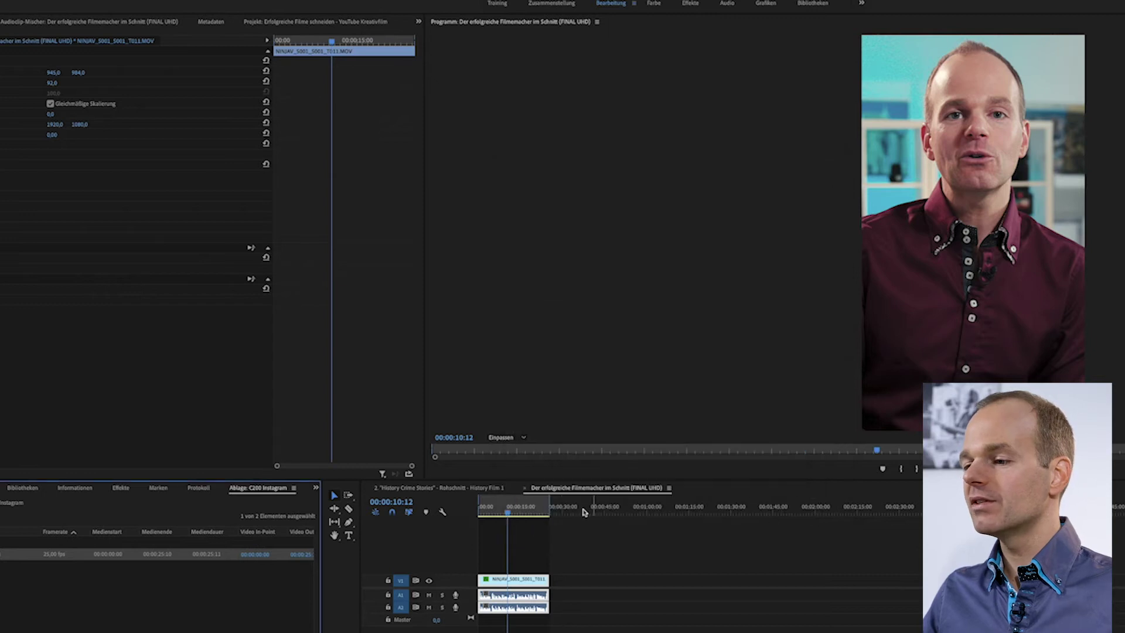
click(26, 573)
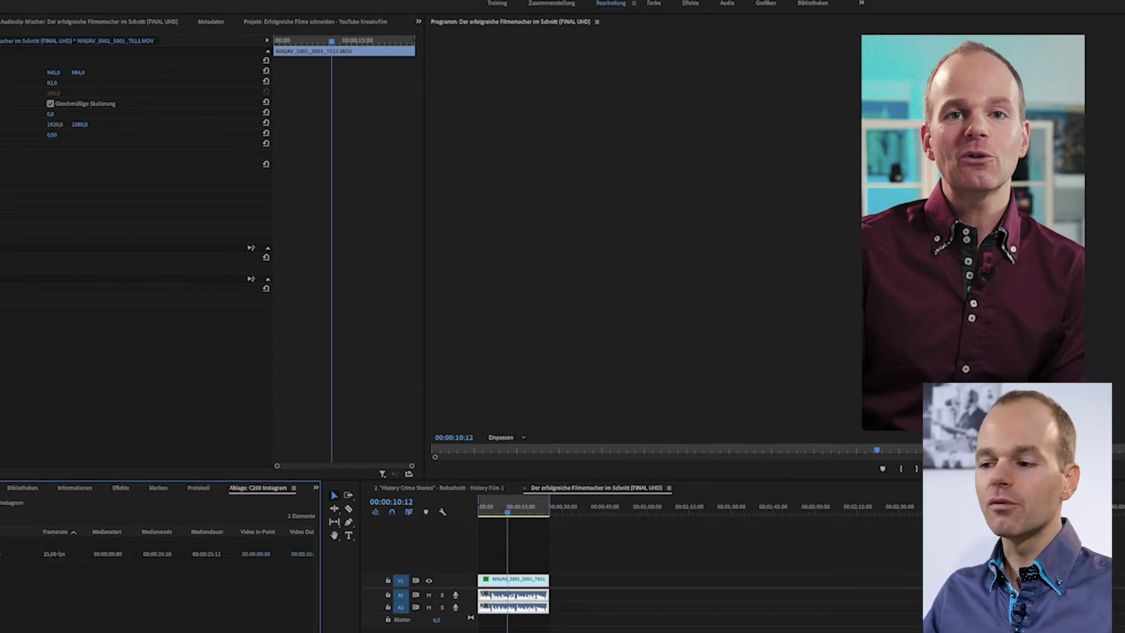
click(387, 580)
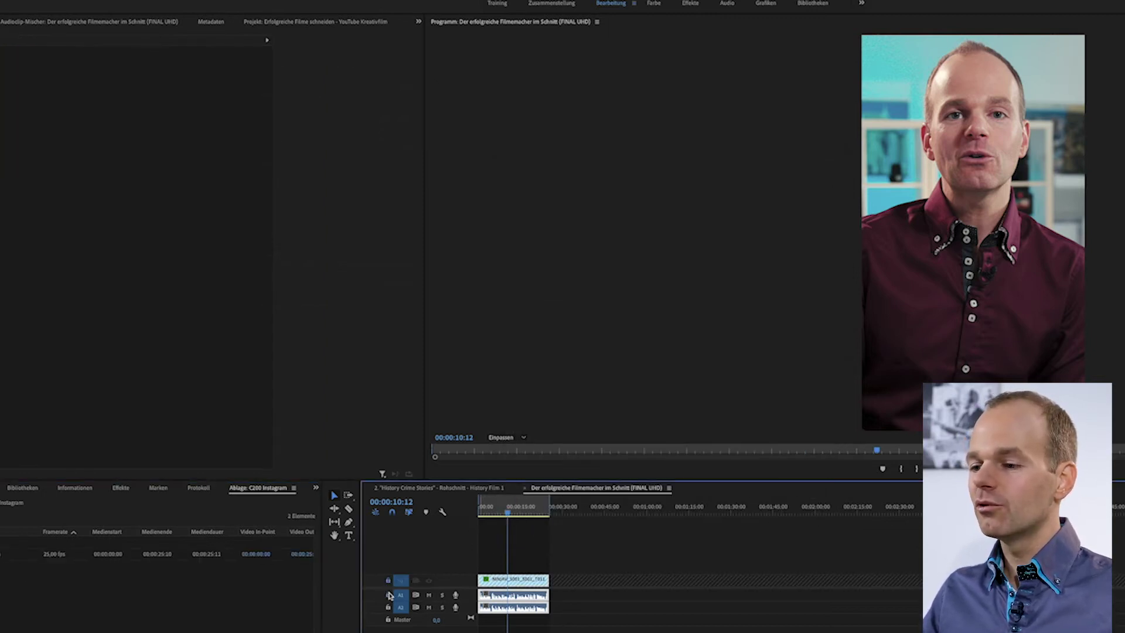
click(387, 595)
click(387, 607)
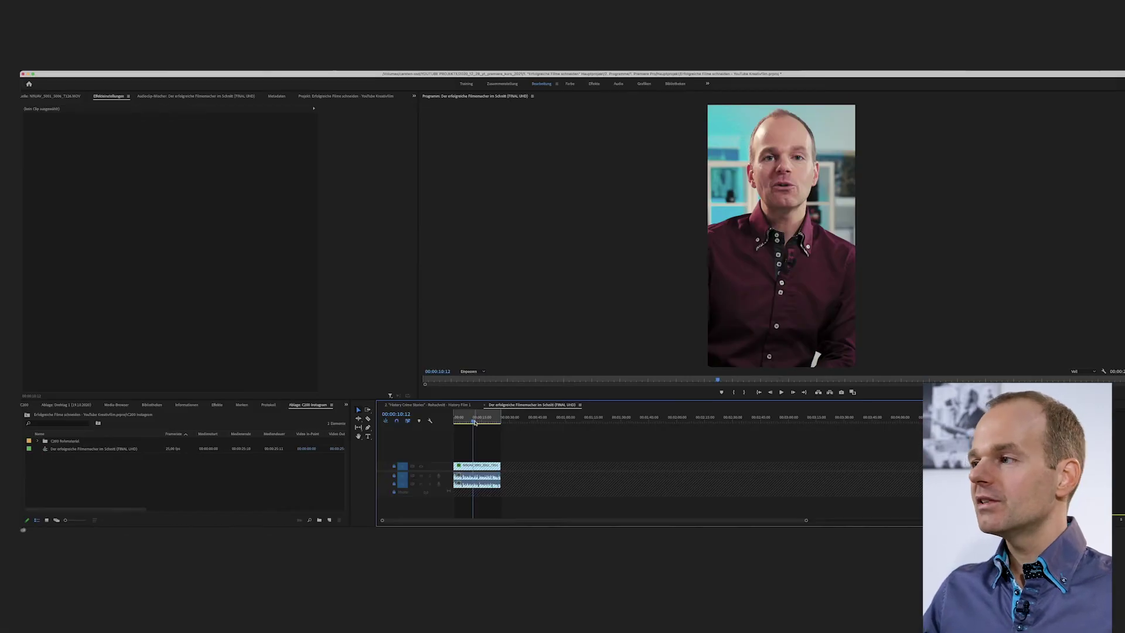
Play the sequence briefly, then keep H.264 as the export format
key(space)
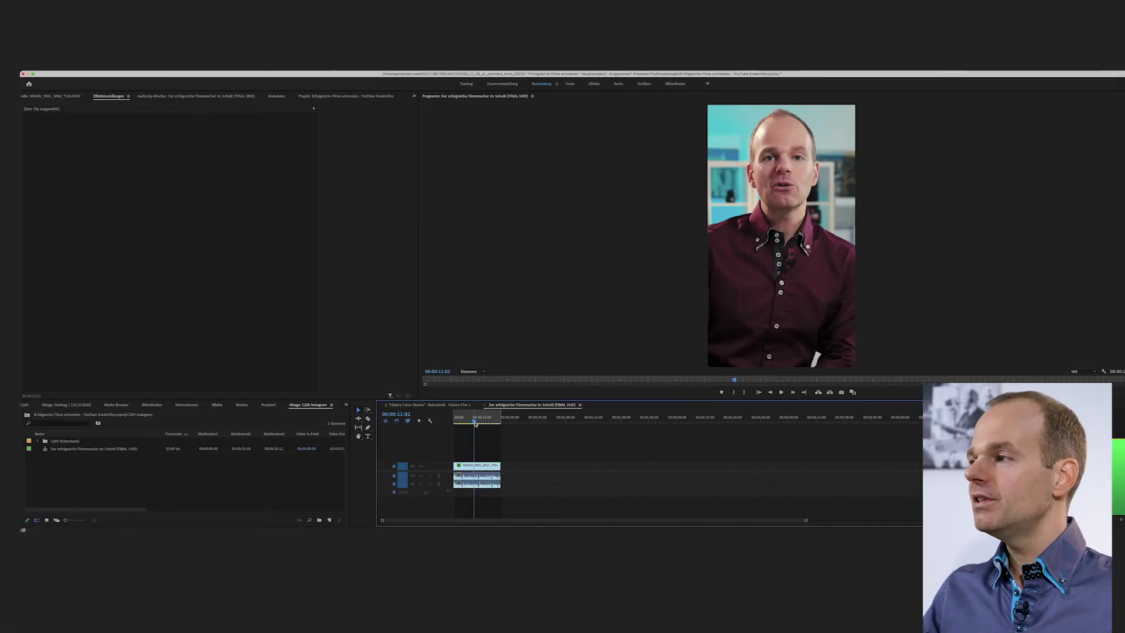
key(space)
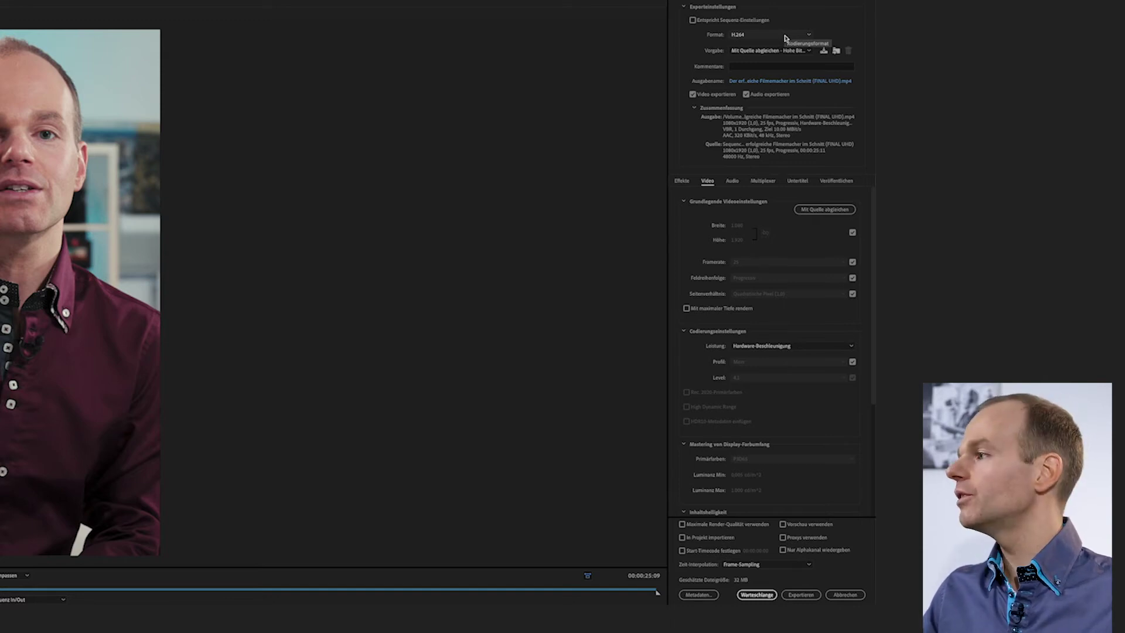
click(785, 36)
click(813, 8)
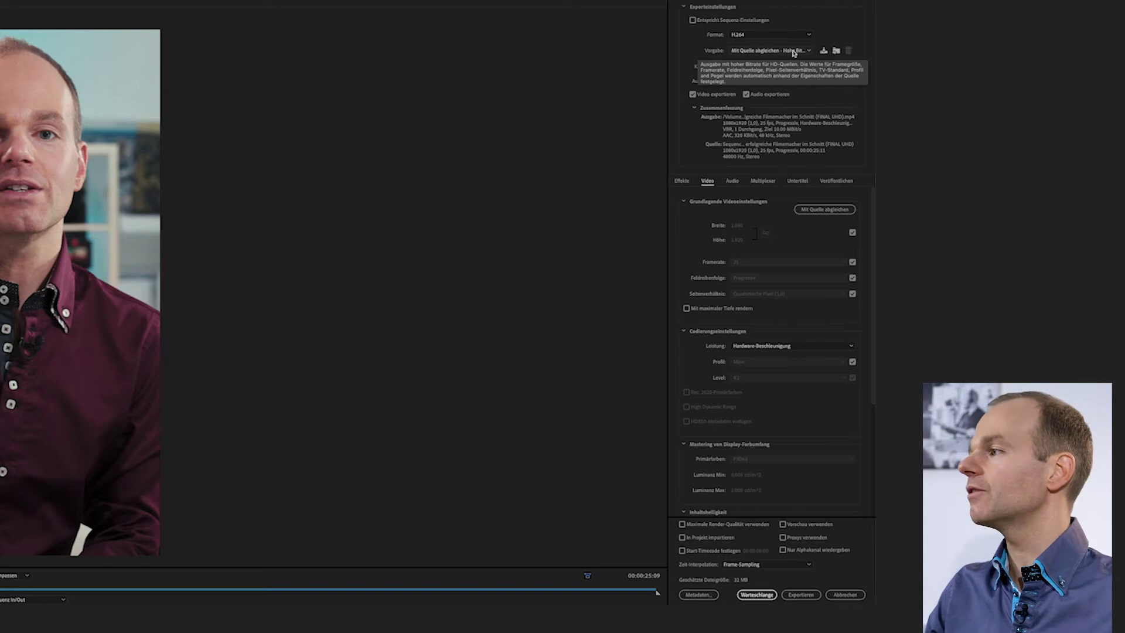
Apply the Vorgabe 'Instagram 1080x1920' instead of the Abnahmefassung MP4 preset
click(769, 49)
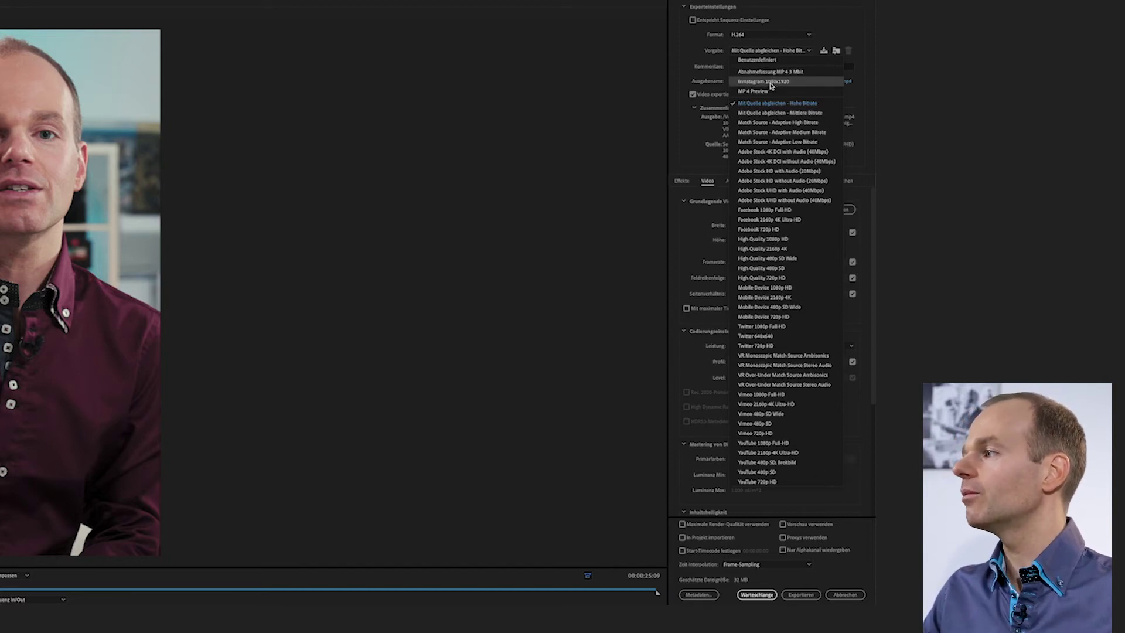
click(770, 73)
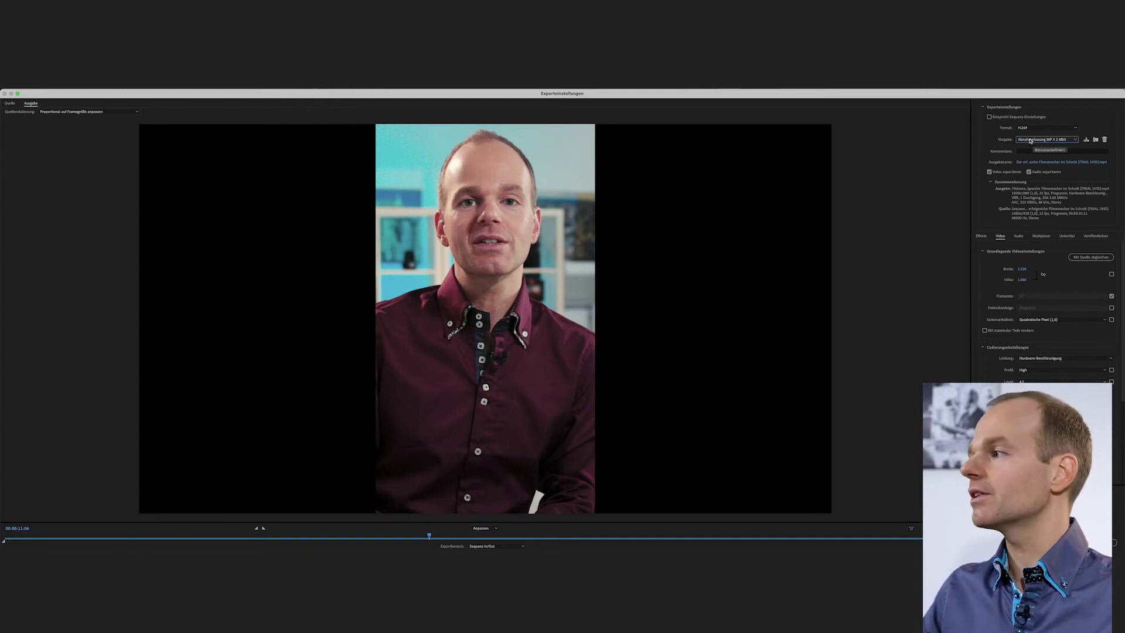
click(1030, 140)
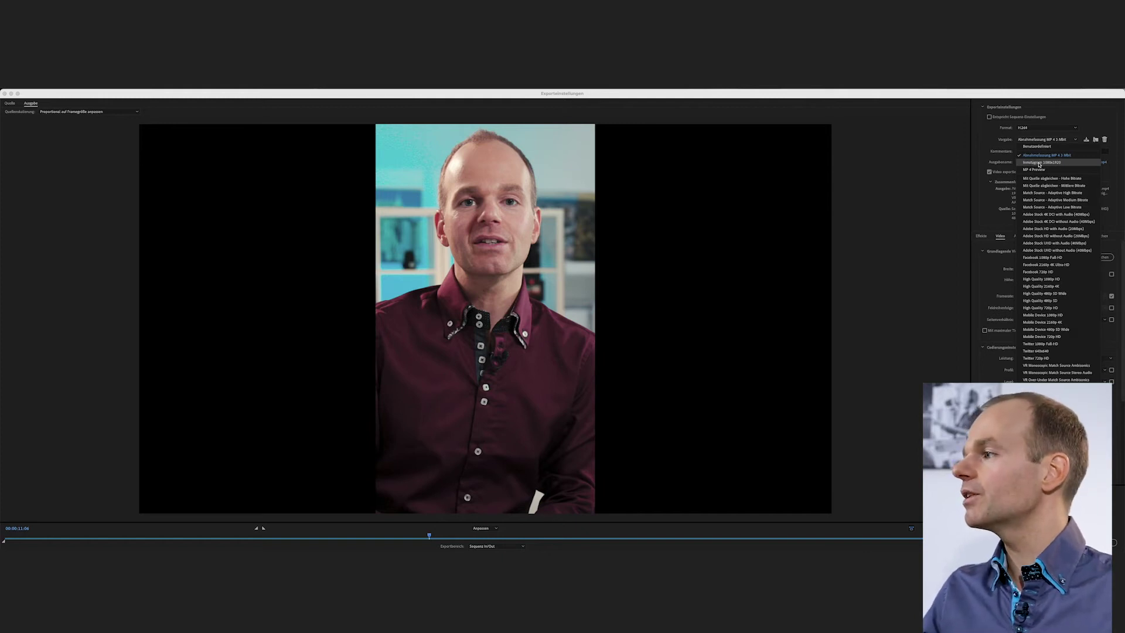
click(1040, 164)
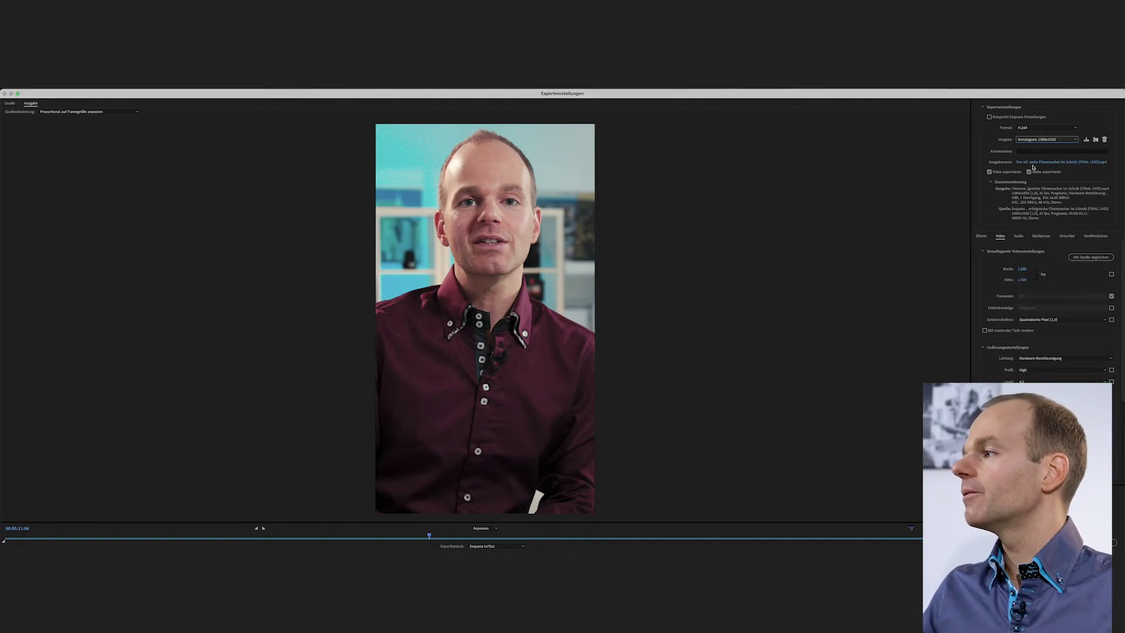
click(989, 149)
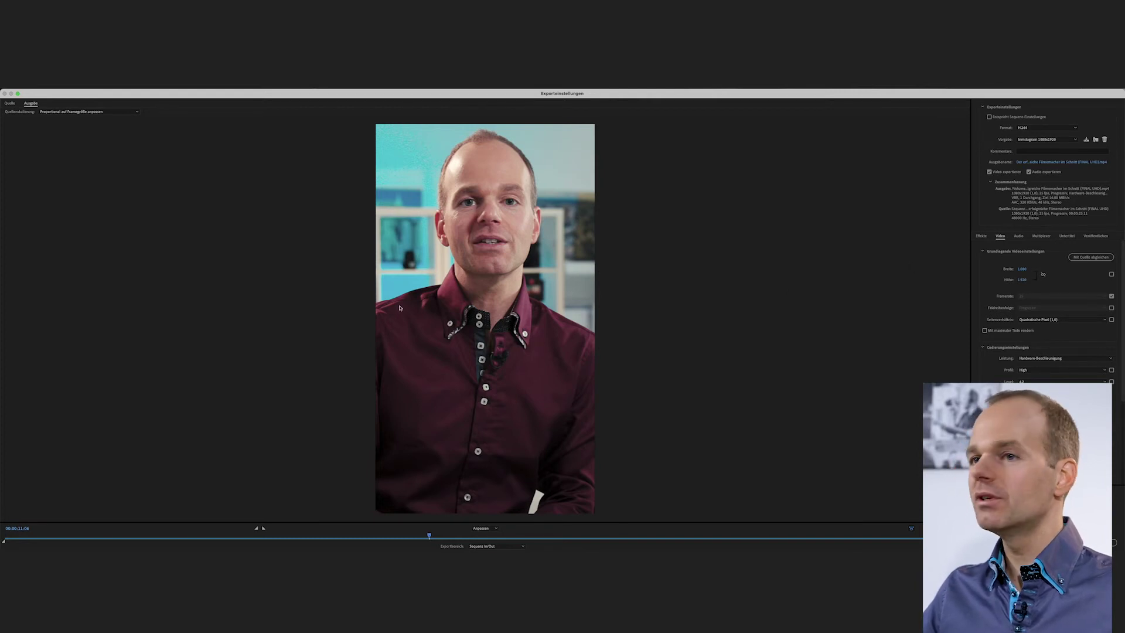
Check the Quelle cropping settings and the Ausgabe view of the export
click(12, 104)
click(29, 105)
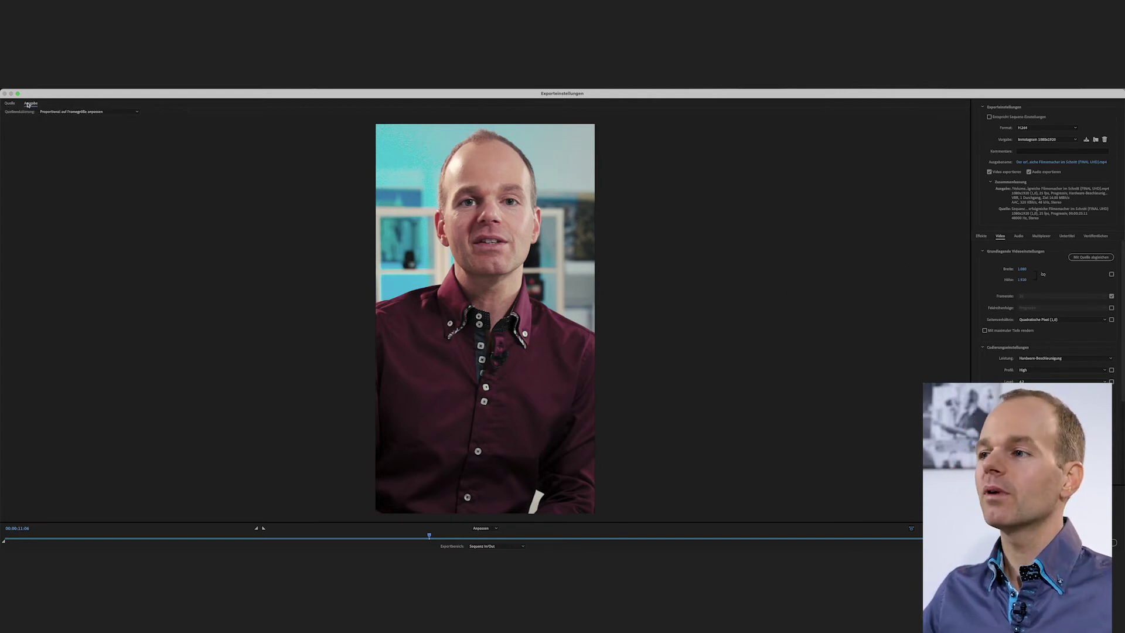
click(10, 104)
click(28, 105)
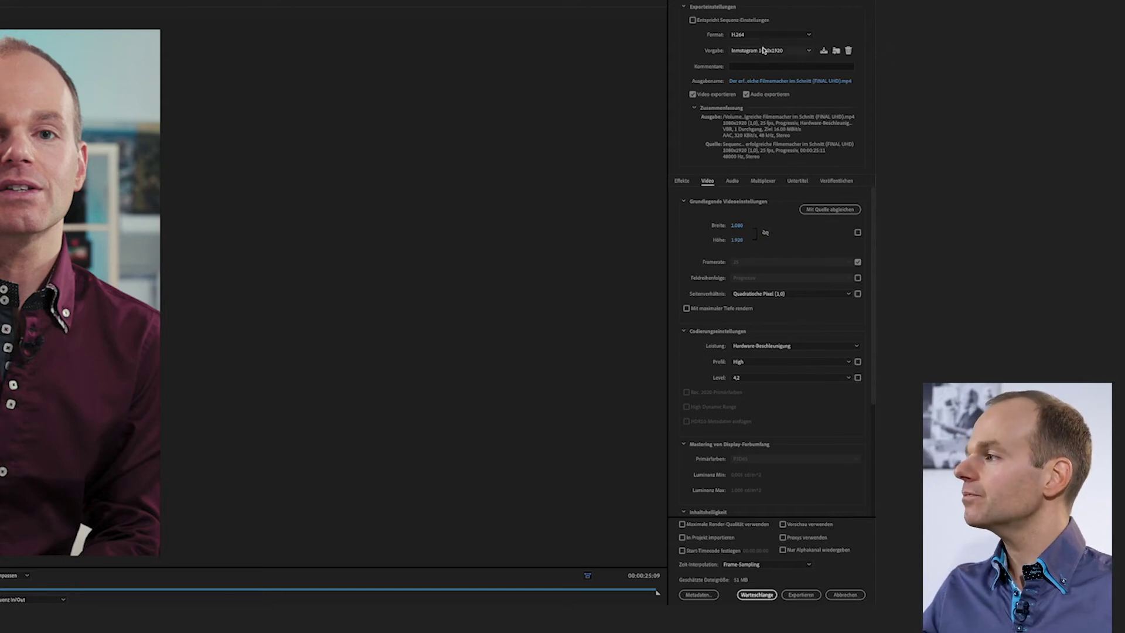
Apply the YouTube 1080p Full-HD export preset
click(763, 51)
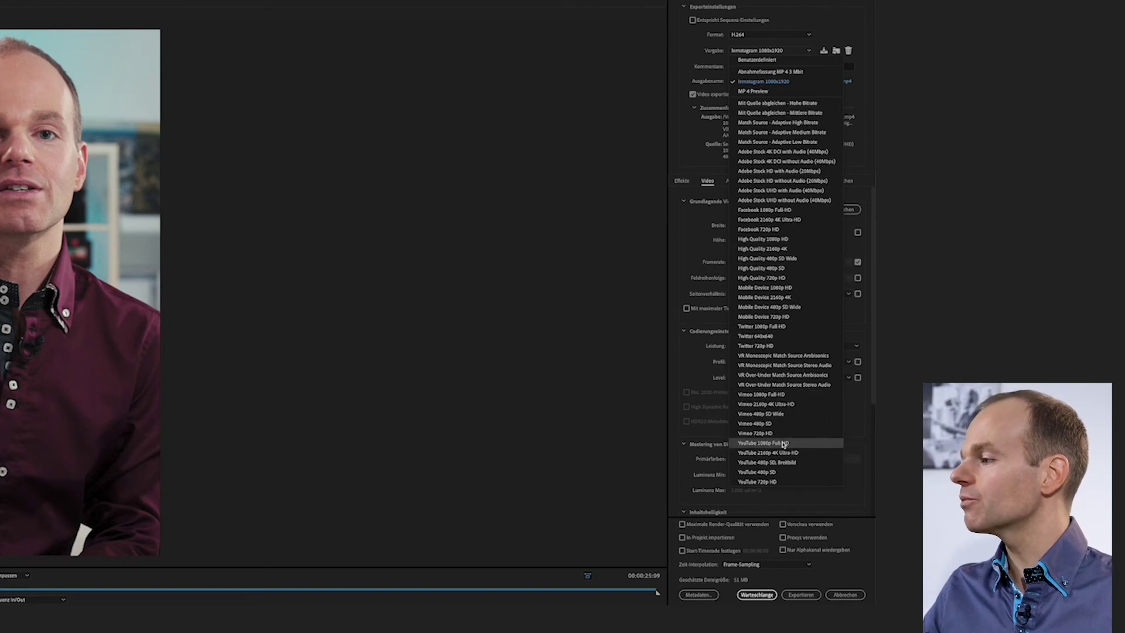
click(783, 443)
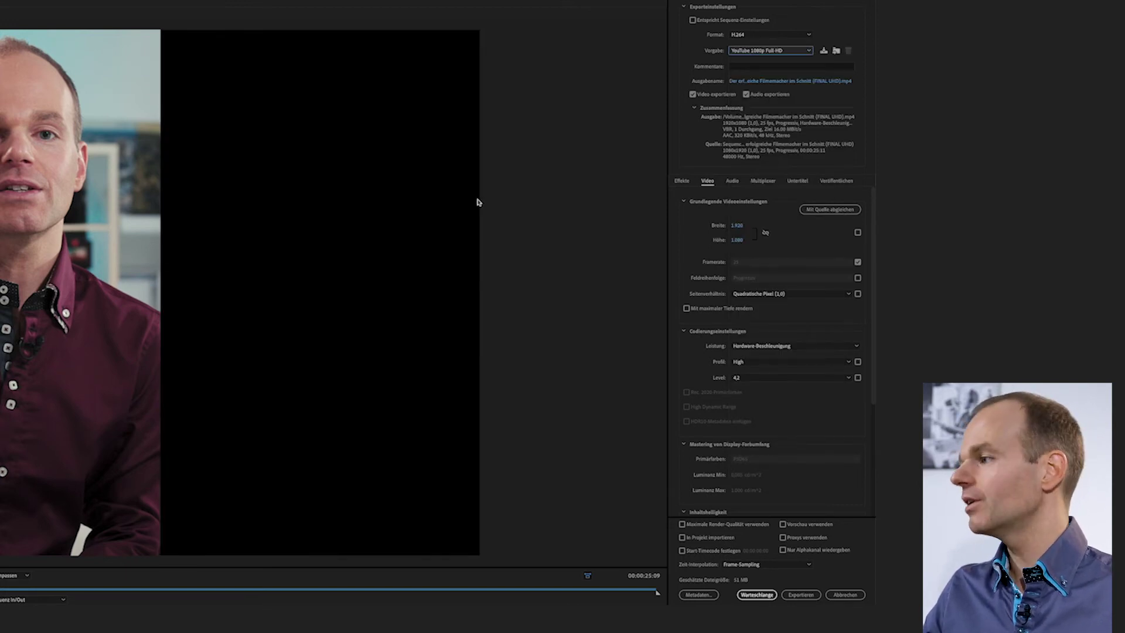
drag(873, 215, 852, 230)
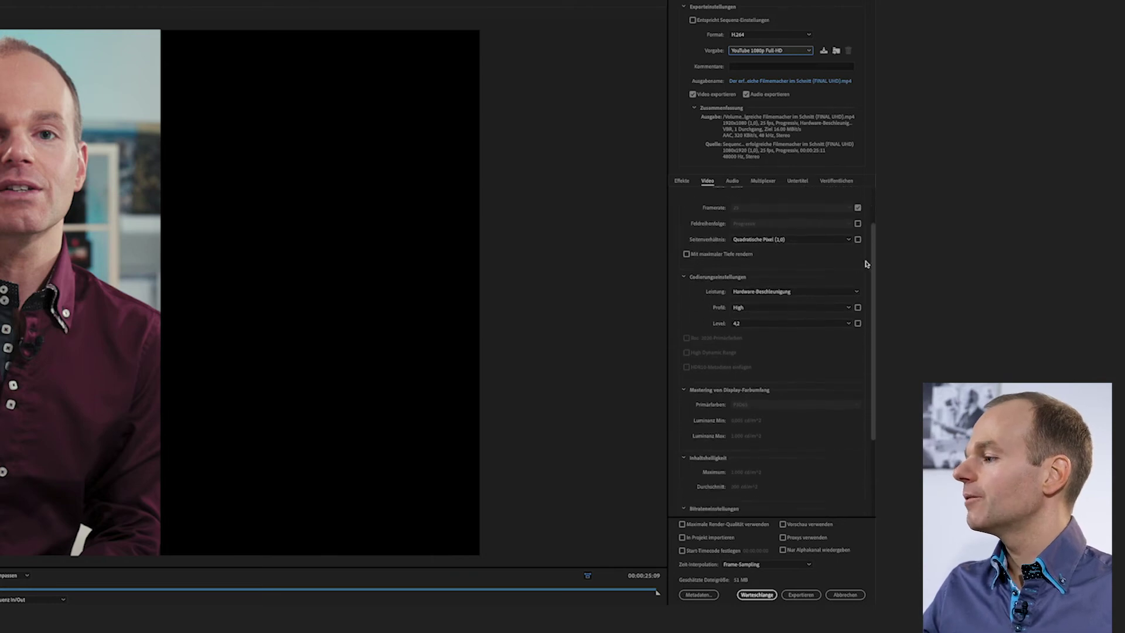
scroll(852, 230, up, 1)
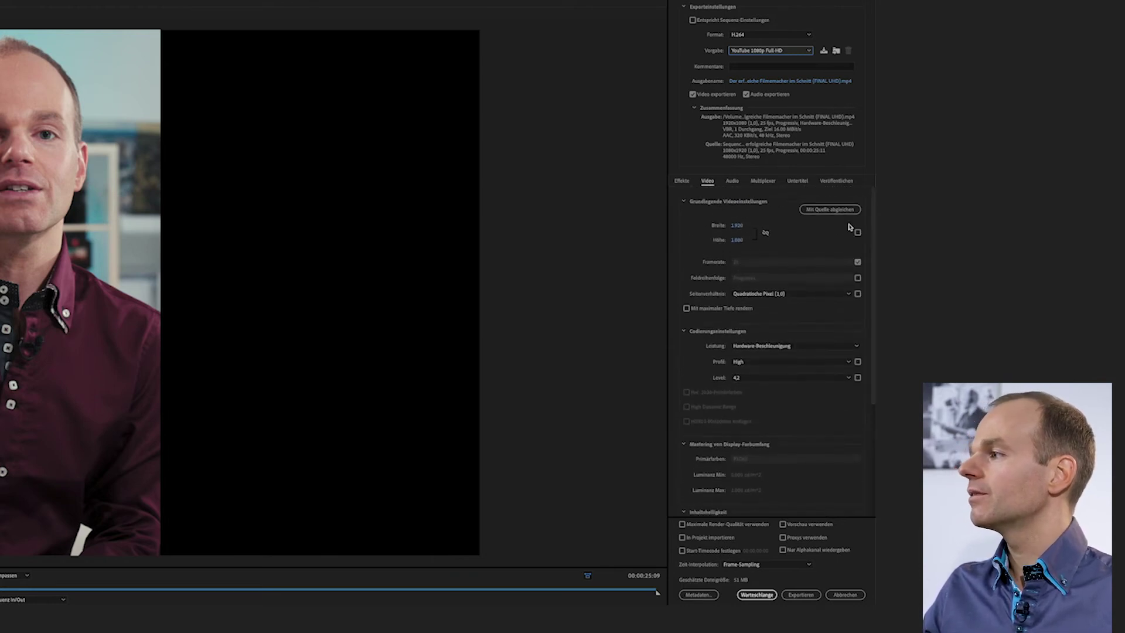
Unlink width and height and set the frame size to 1080 × 1920
click(765, 234)
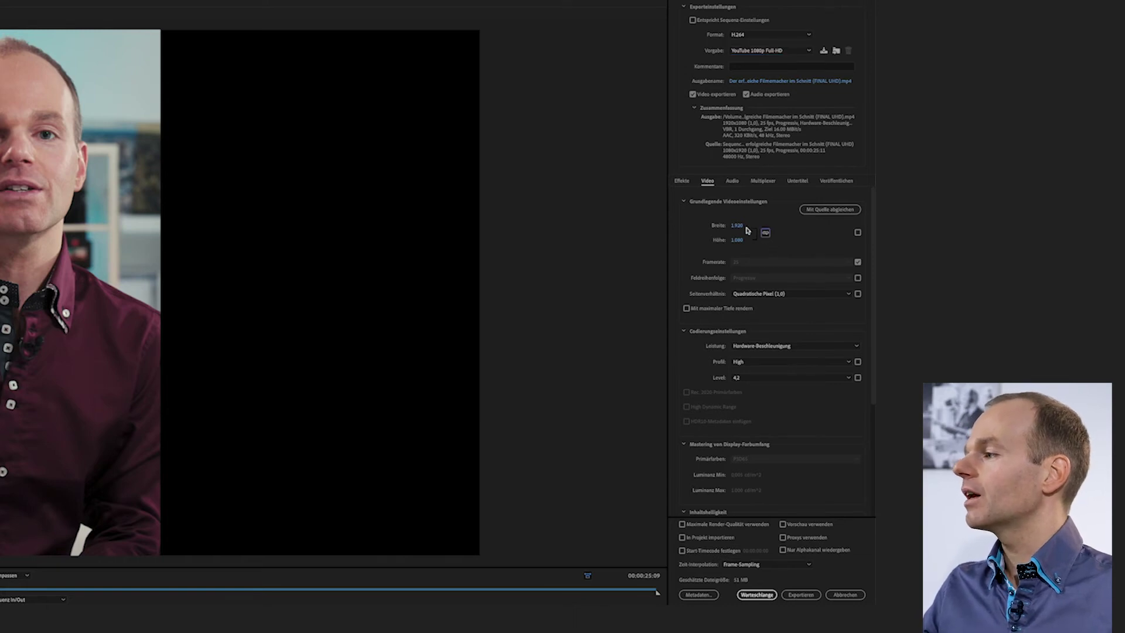
click(766, 235)
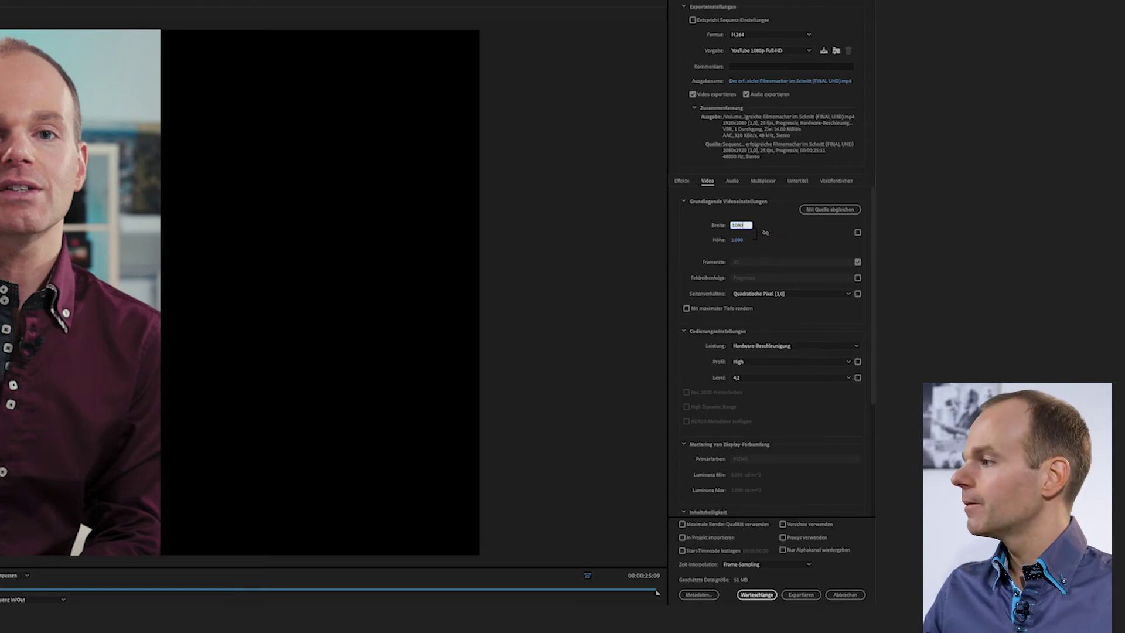
text(1080)
key(Return)
click(740, 240)
text(1920)
key(Return)
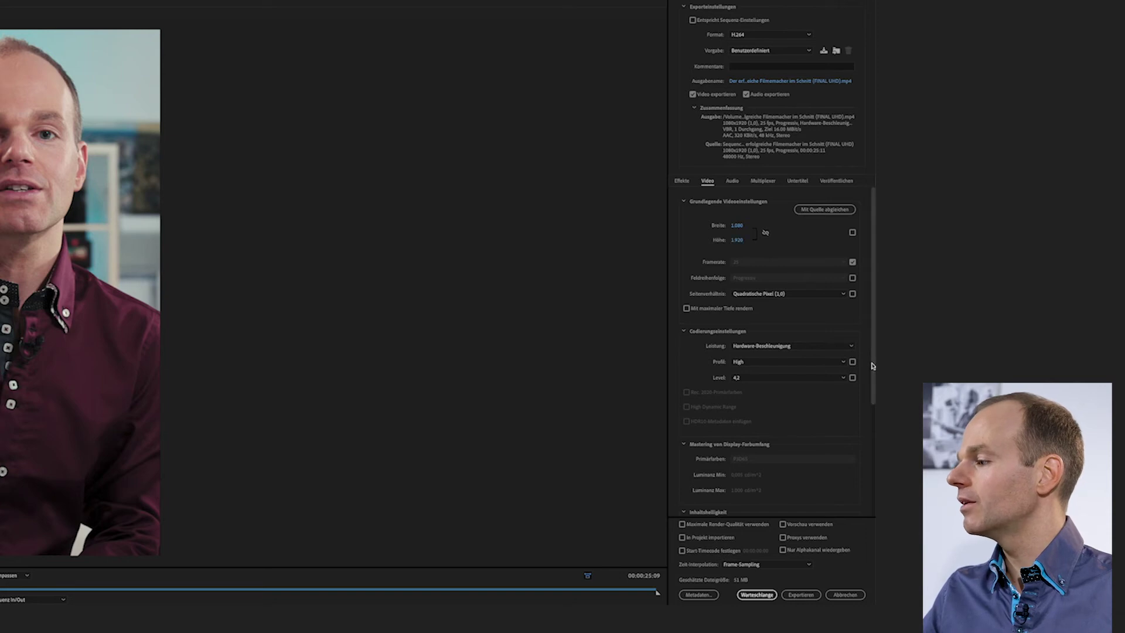
Set the target bitrate to 20 Mbit/s
scroll(871, 375, down, 5)
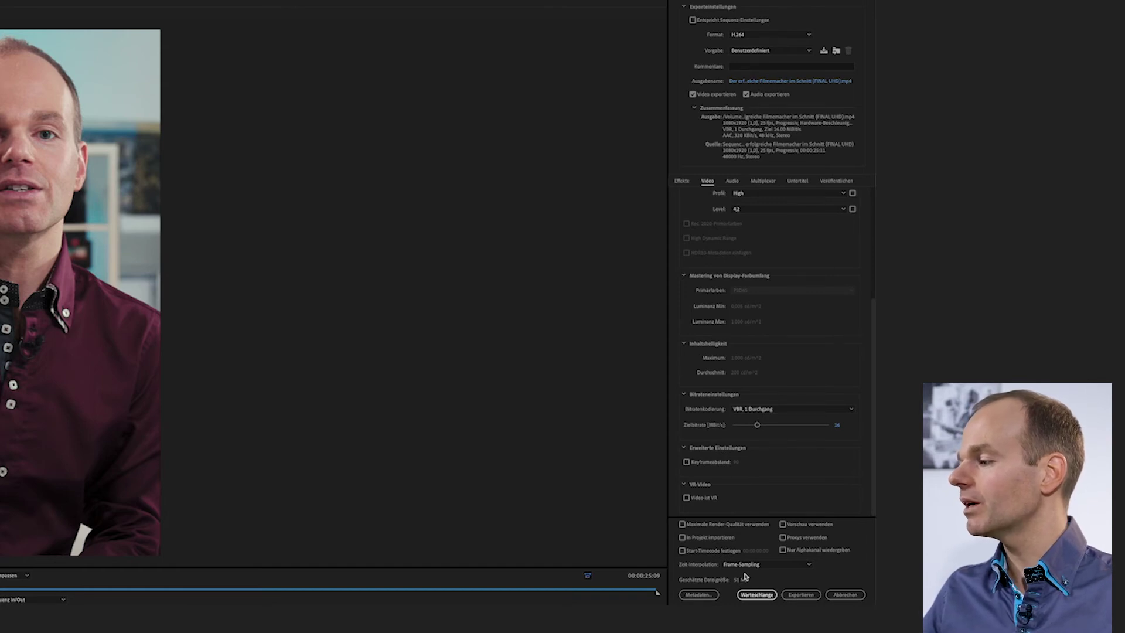
click(836, 427)
text(20)
key(Return)
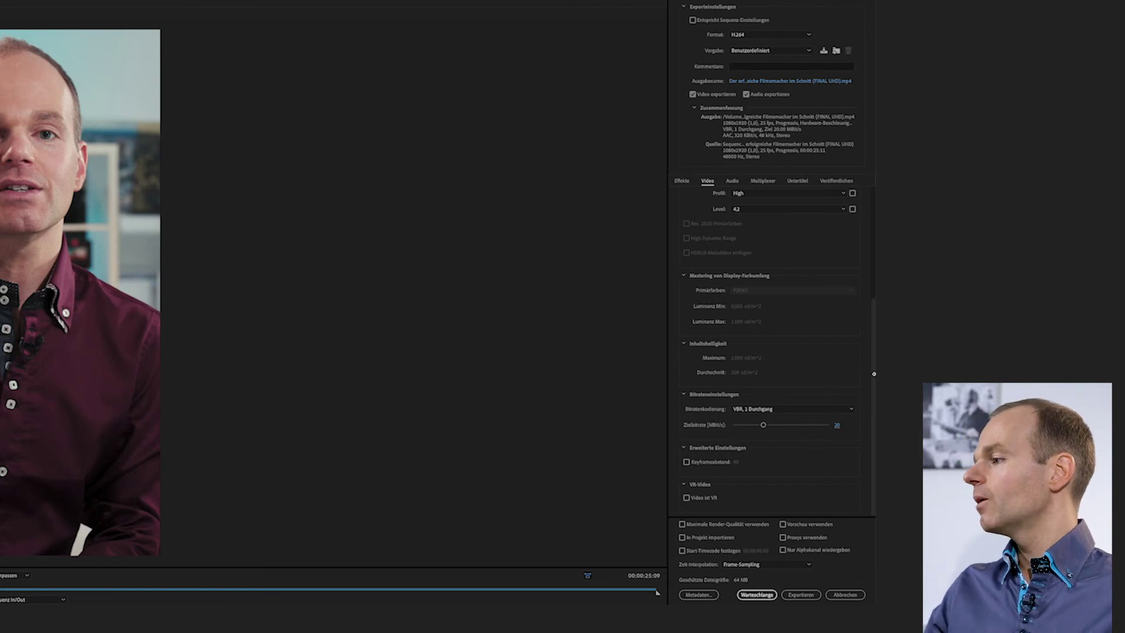
Save the current export settings as a new preset named 'Instagram Stories'
click(824, 52)
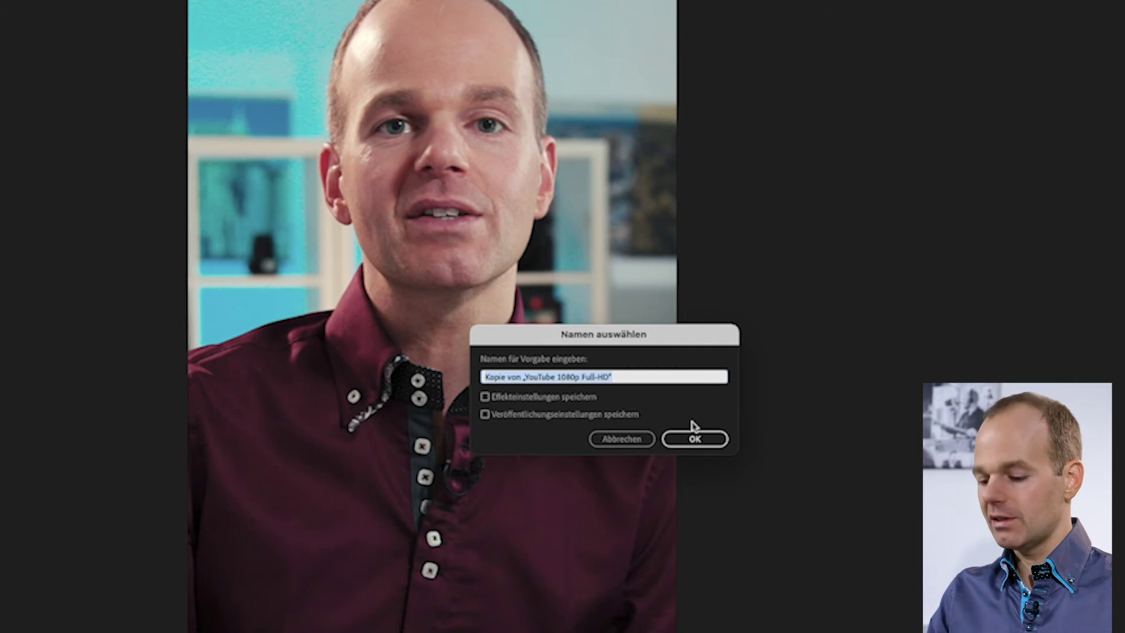
key(BackSpace)
text(Hgram)
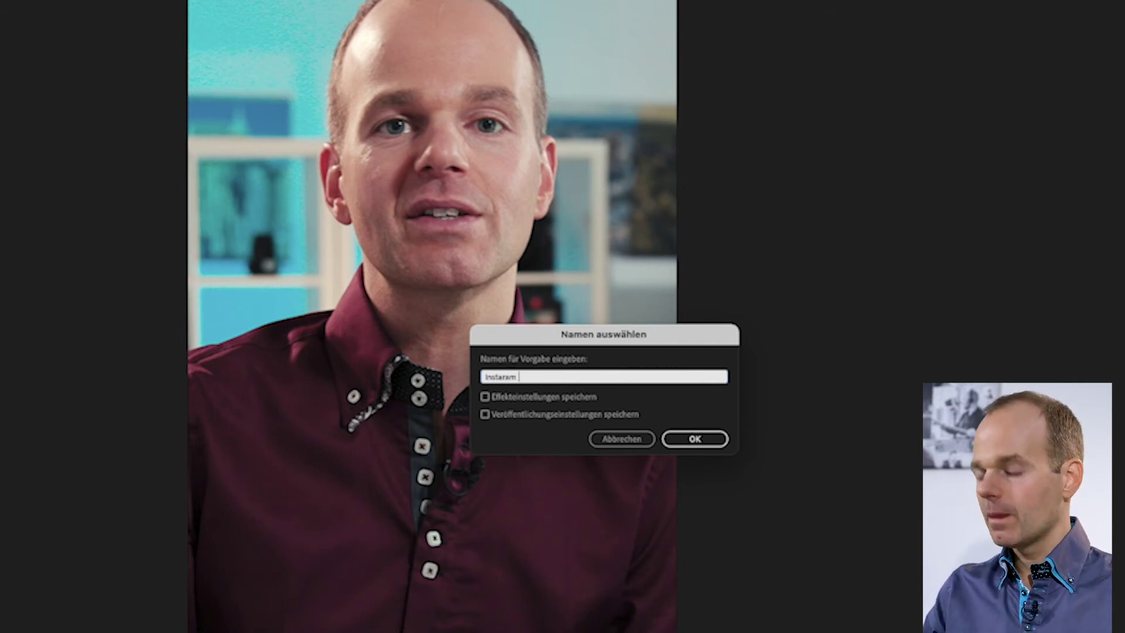
text(ies)
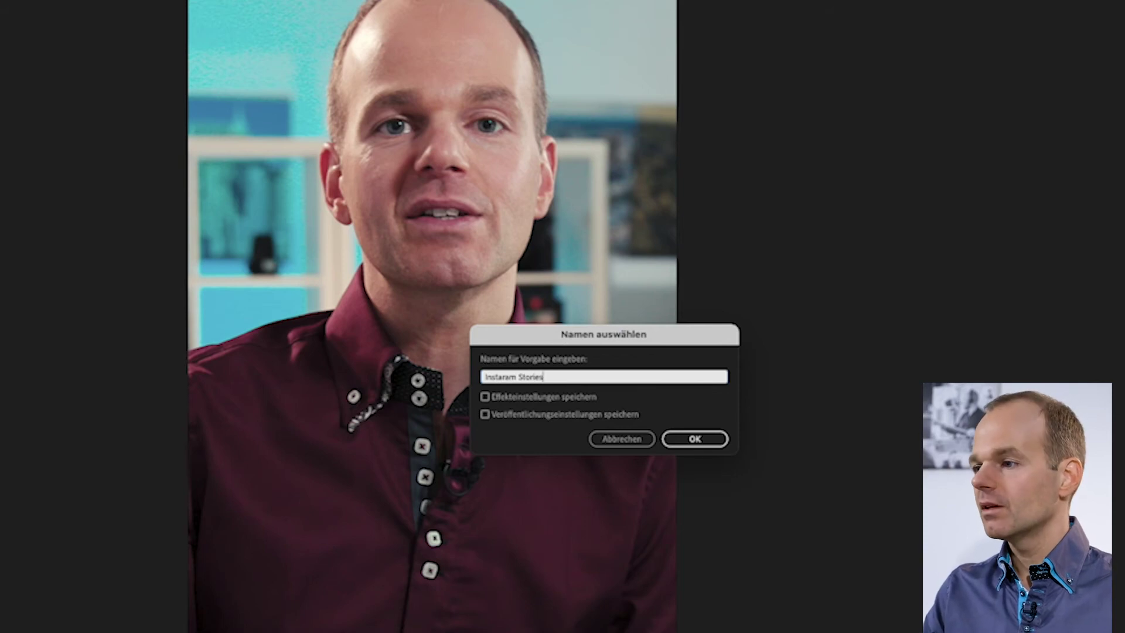
key(BackSpace)
key(BackSpace)
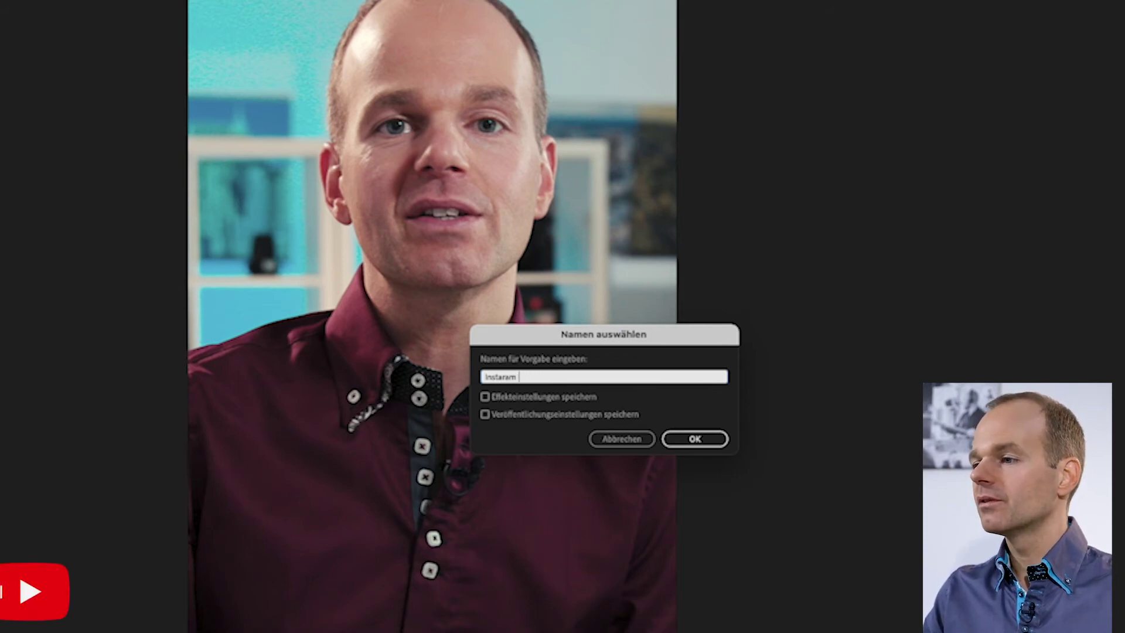
key(BackSpace)
key(BackSpace)
key(BackSpace)
key(BackSpace)
key(BackSpace)
text(gram Stories)
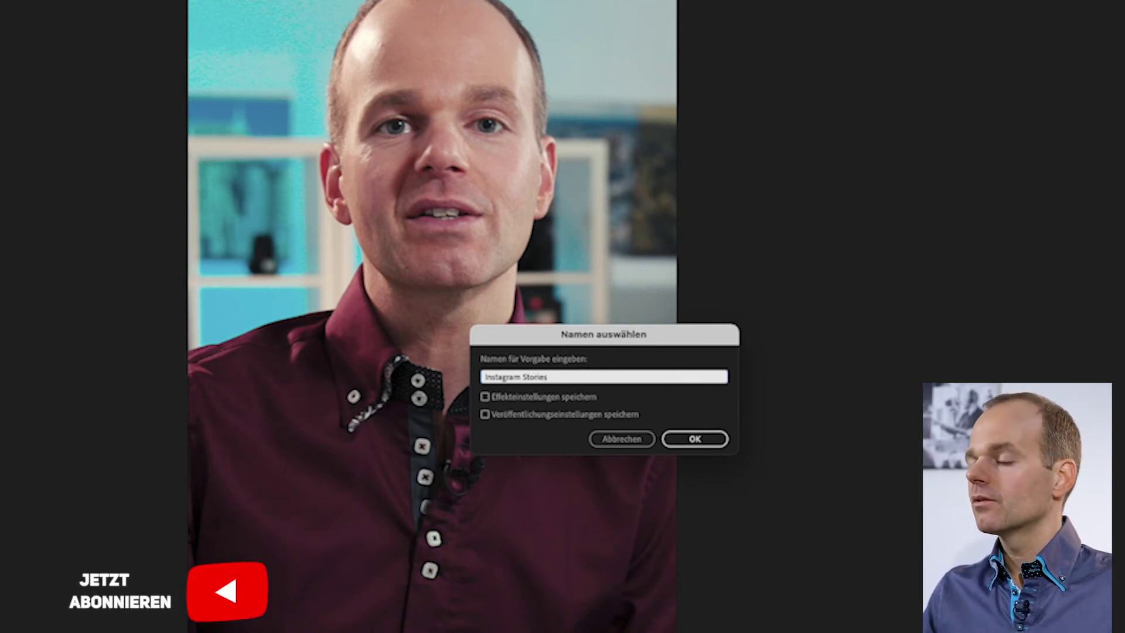
mouse_move(645, 335)
mouse_down()
mouse_move(679, 261)
mouse_move(1063, 270)
mouse_move(960, 244)
mouse_up()
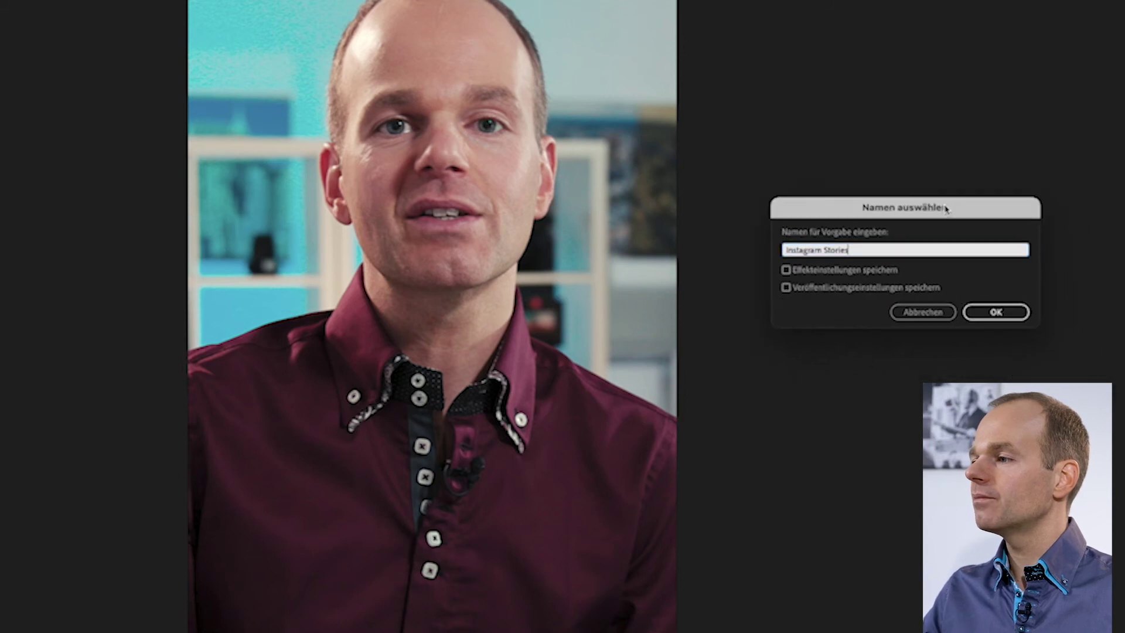
click(1013, 348)
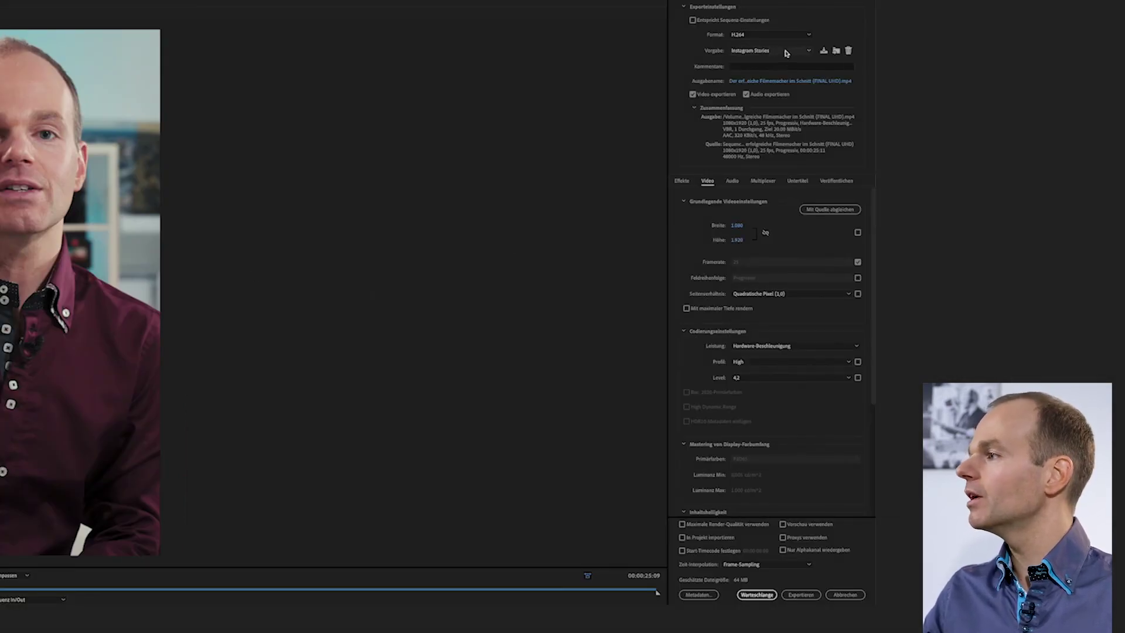
Switch the export format to AS-10 and then back to H.264
click(787, 52)
click(770, 34)
click(757, 82)
click(756, 34)
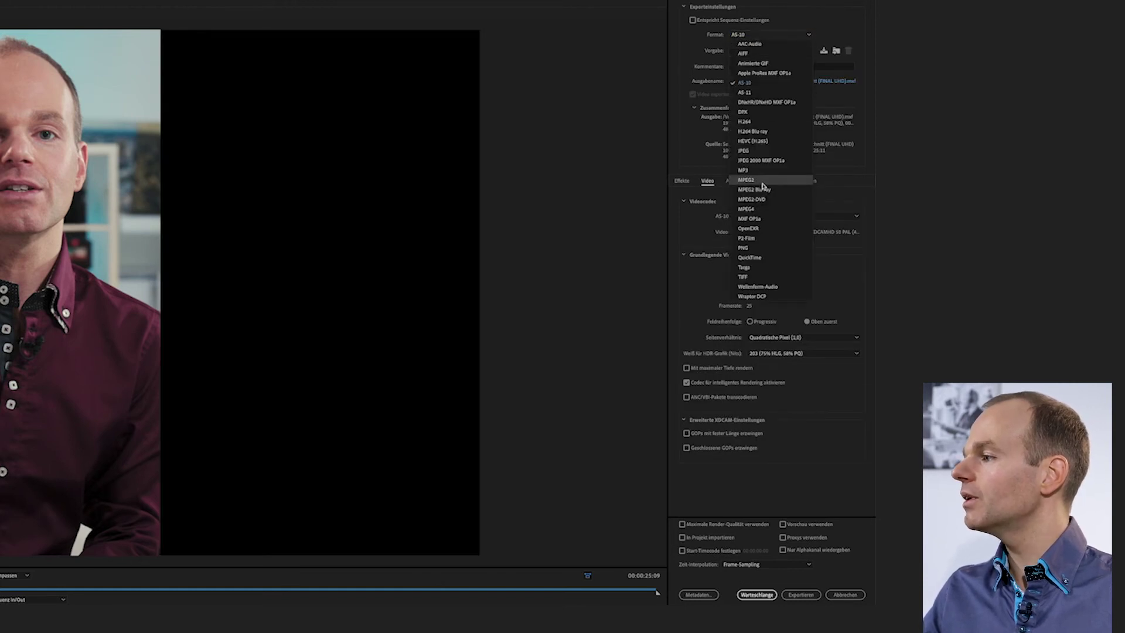
click(744, 122)
Apply the 'Instagram Stories' preset and send the export to the Media Encoder queue
click(759, 52)
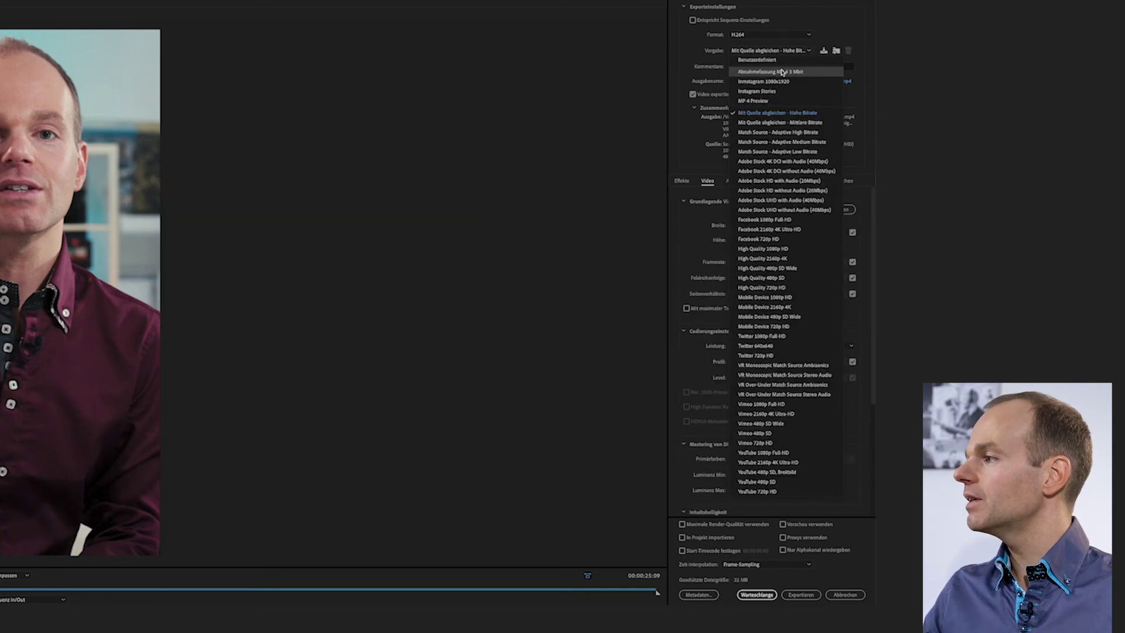
click(780, 93)
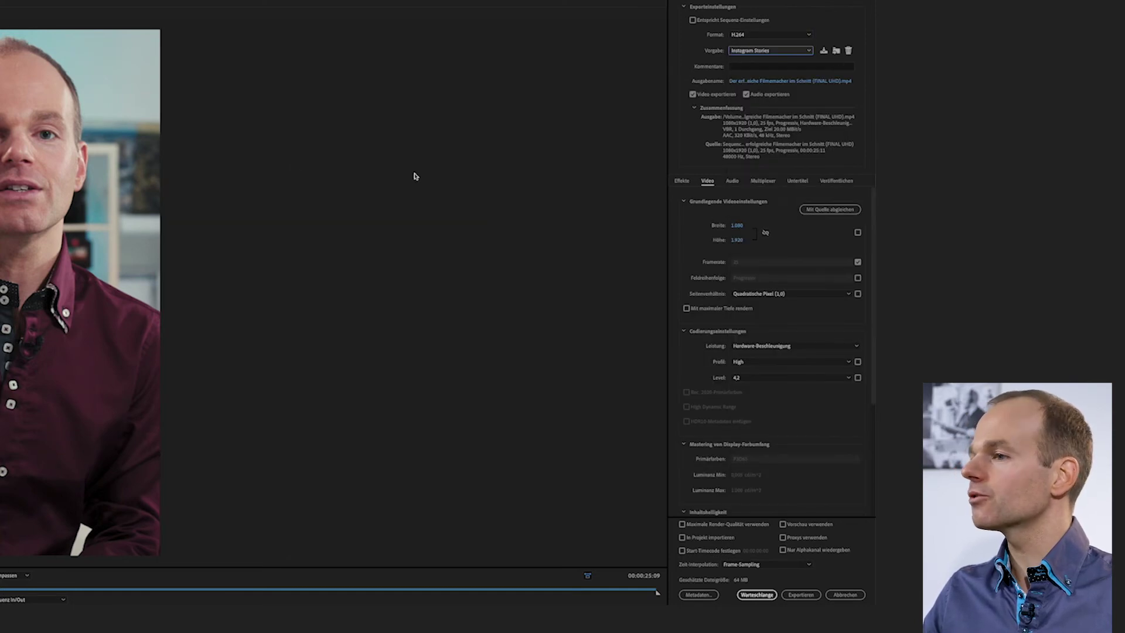
click(801, 595)
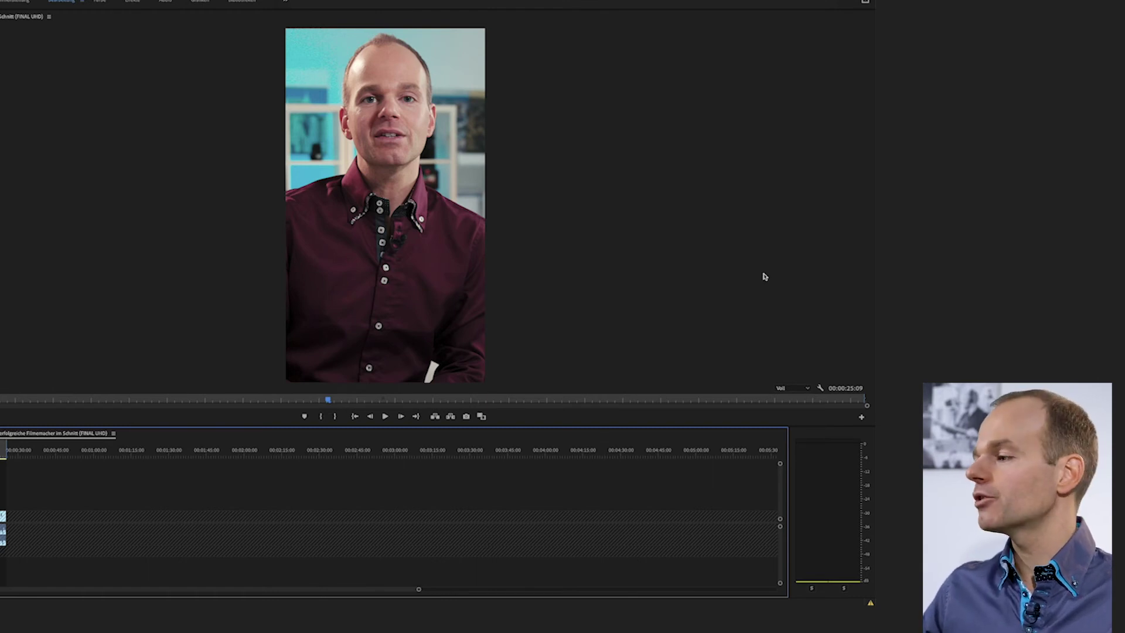
Allow removable-drive access, start the Media Encoder queue, and maximize the window to watch encoding finish
click(202, 263)
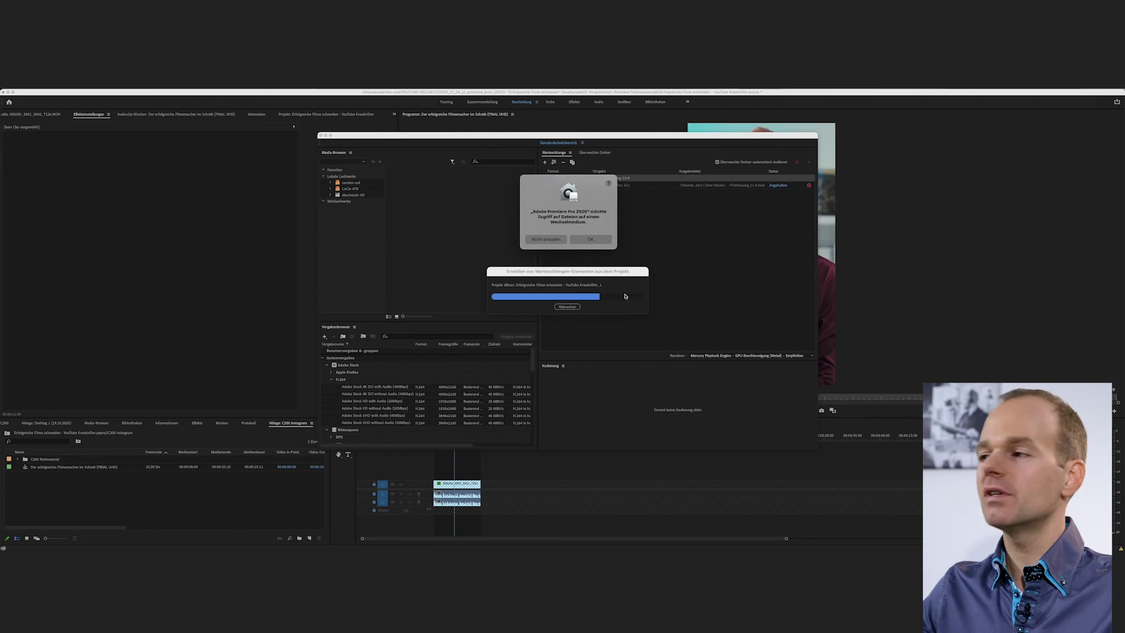
click(583, 242)
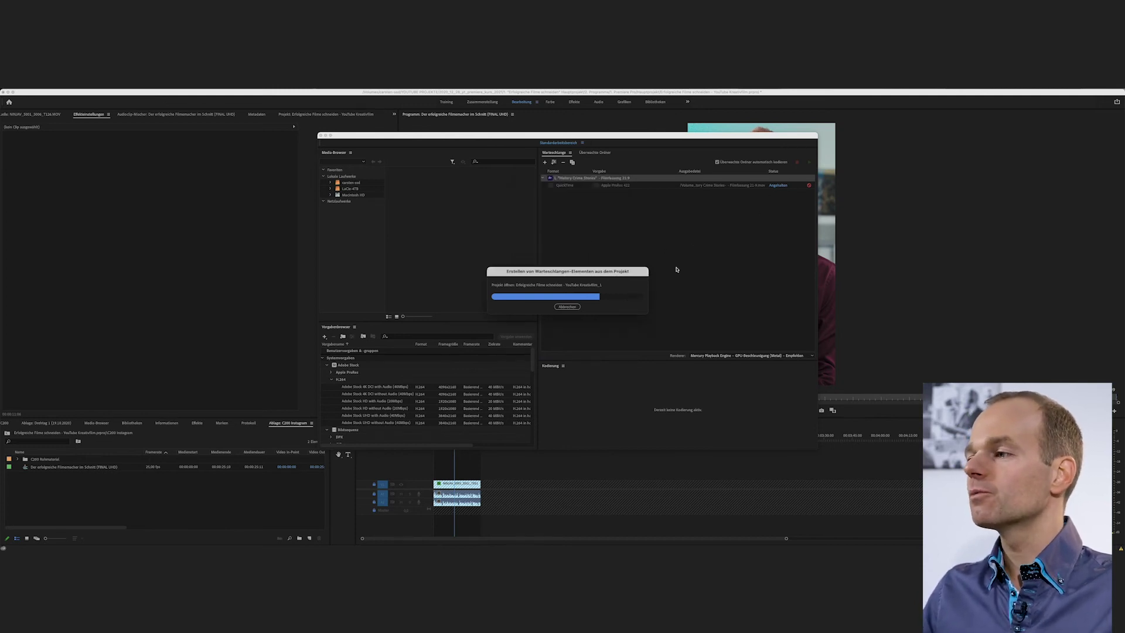
drag(616, 273, 617, 268)
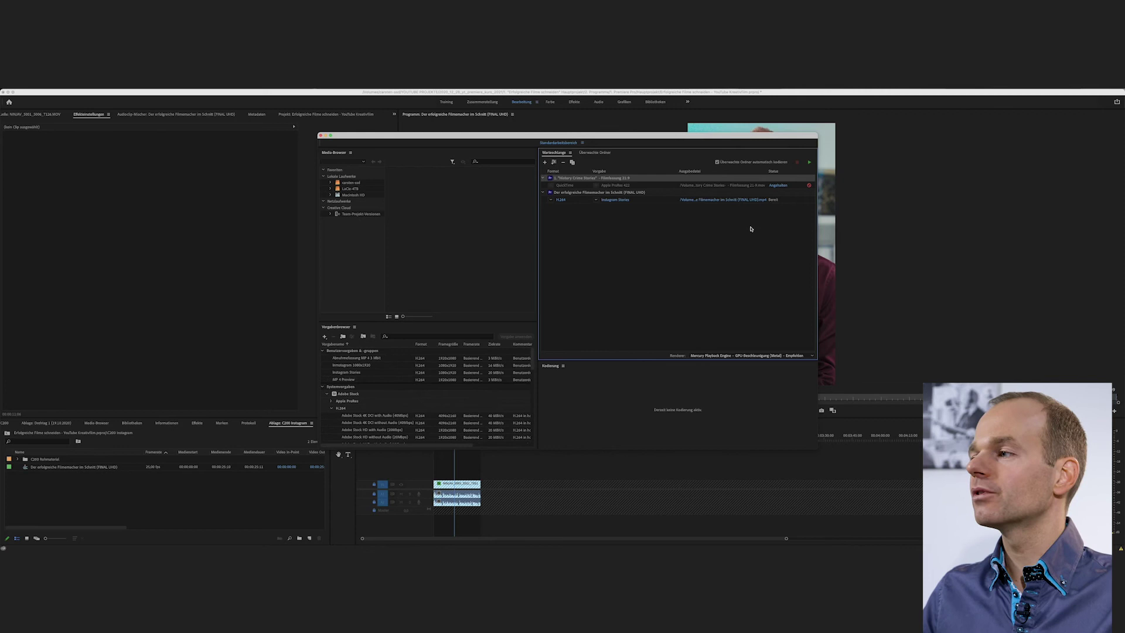
click(809, 162)
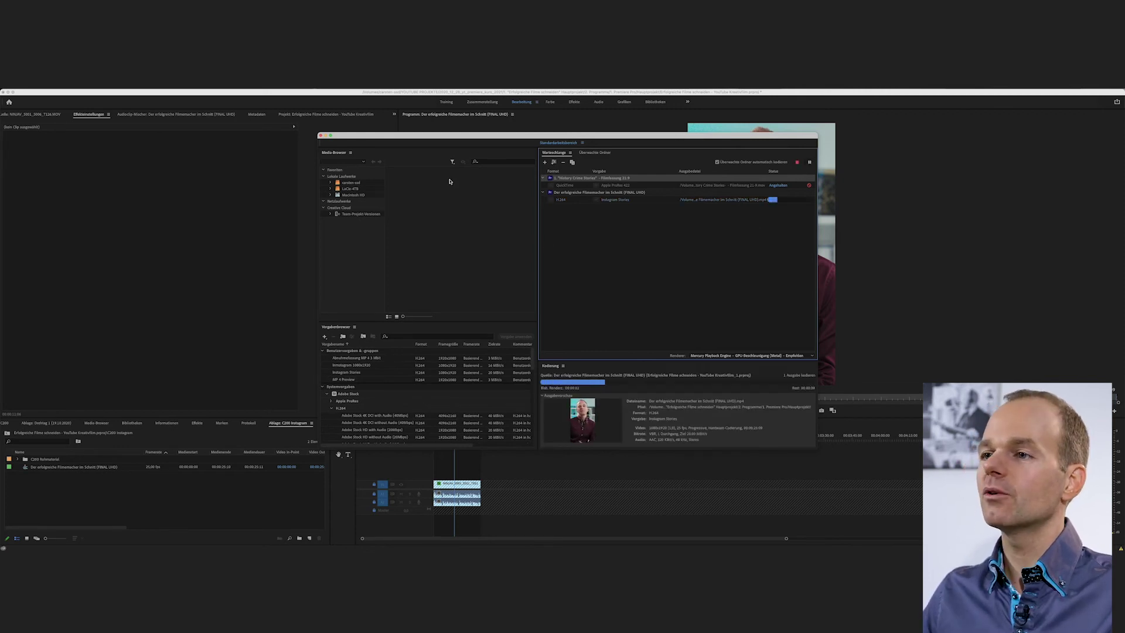
click(330, 136)
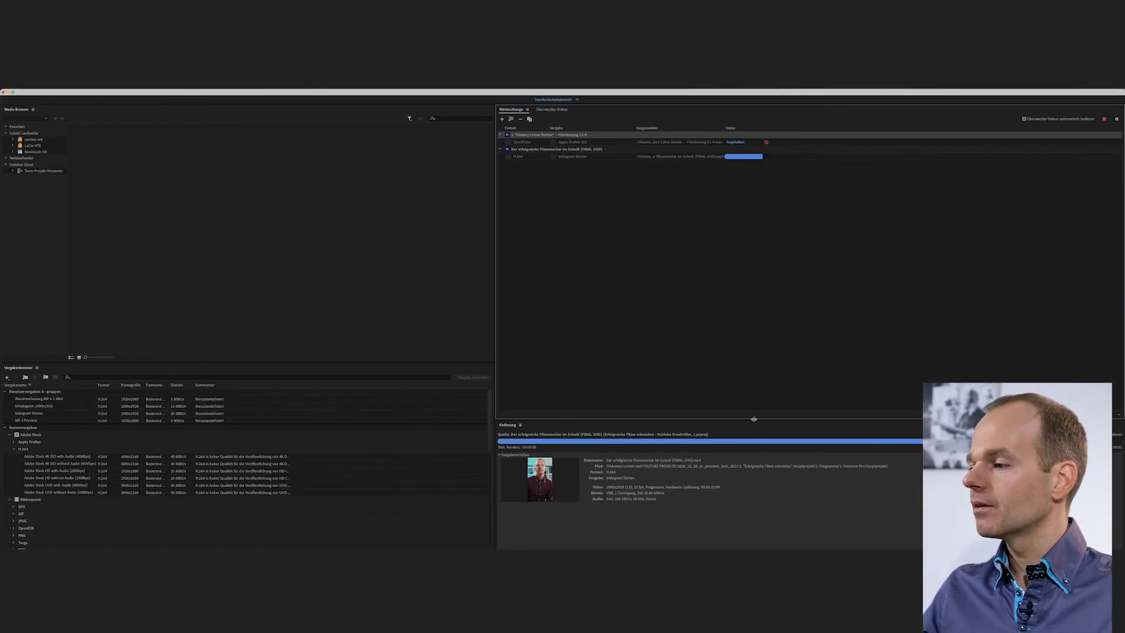
drag(753, 420, 751, 243)
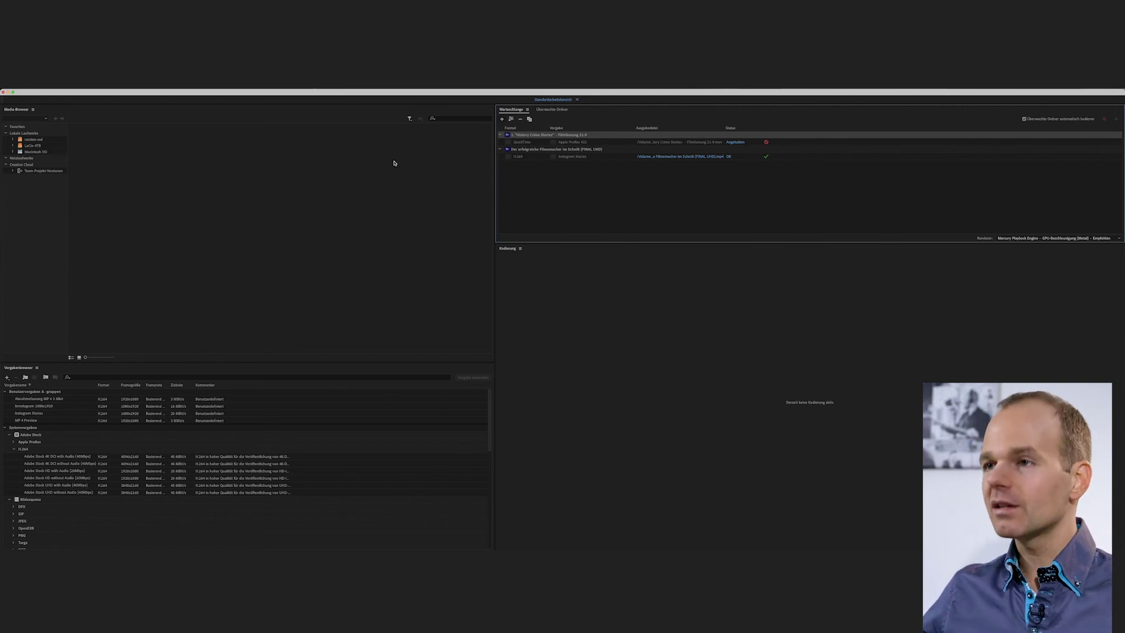
click(9, 93)
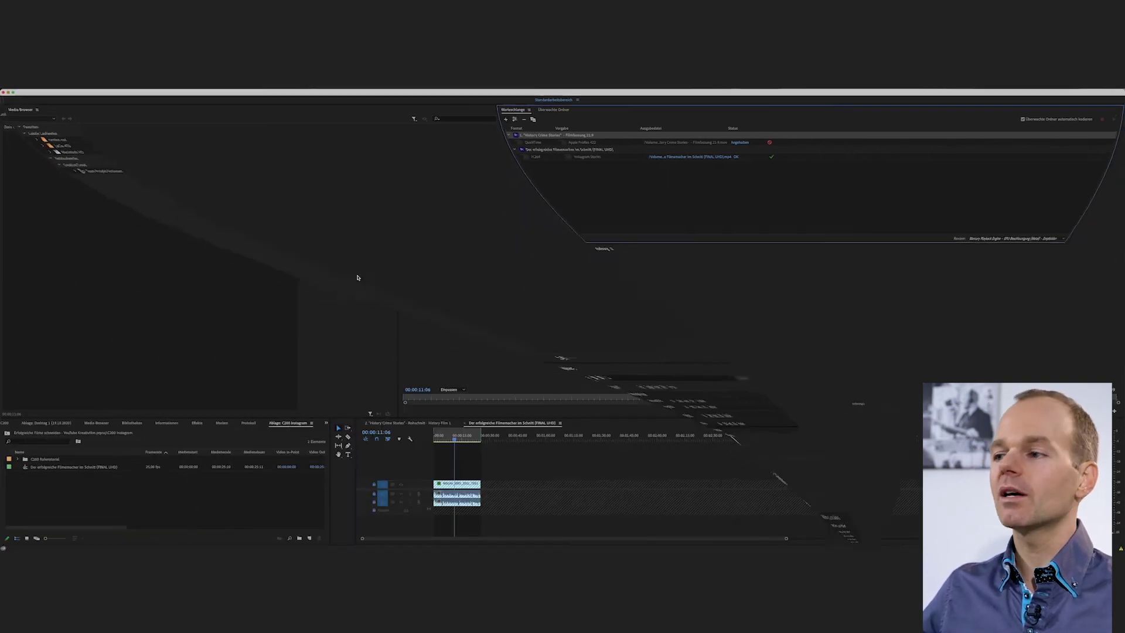
click(453, 439)
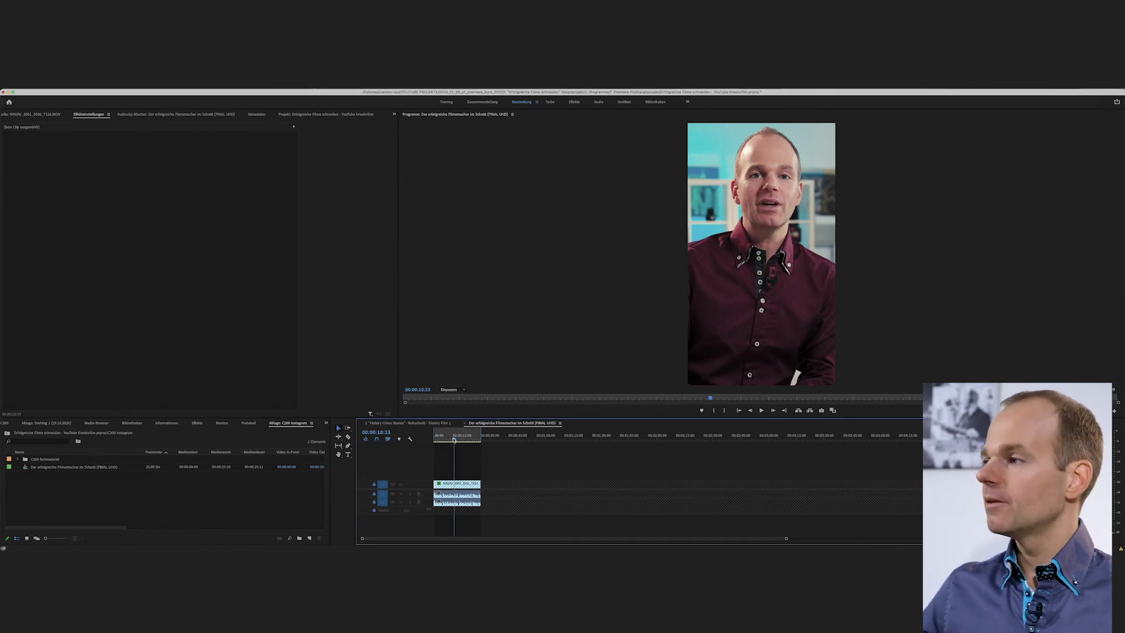
key(super+m)
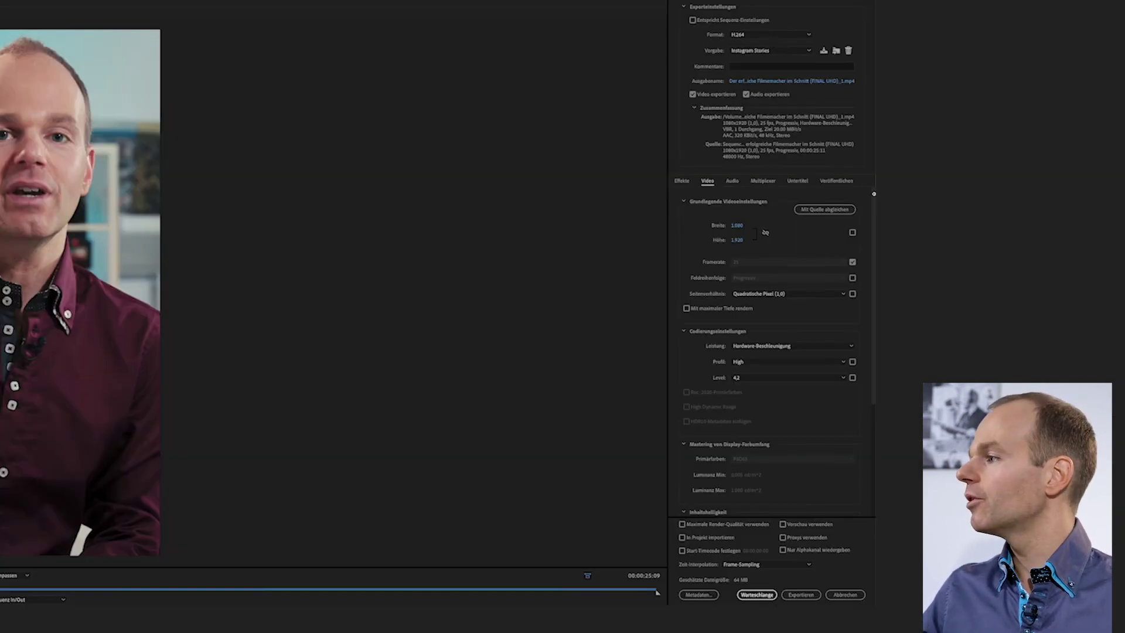
click(846, 181)
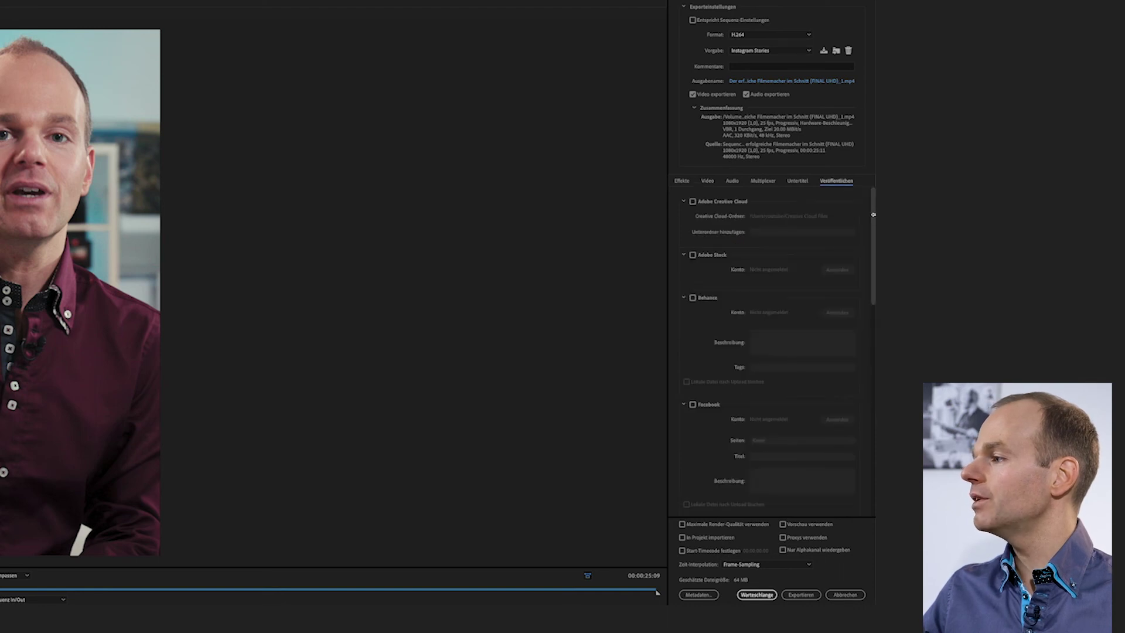
drag(873, 240, 873, 452)
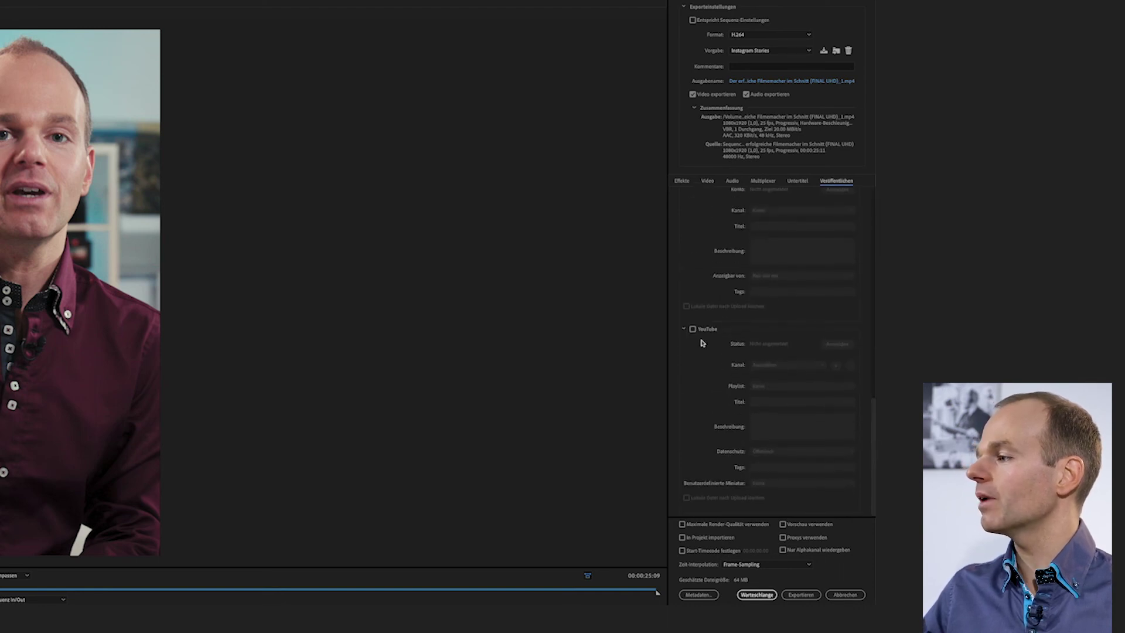
click(693, 329)
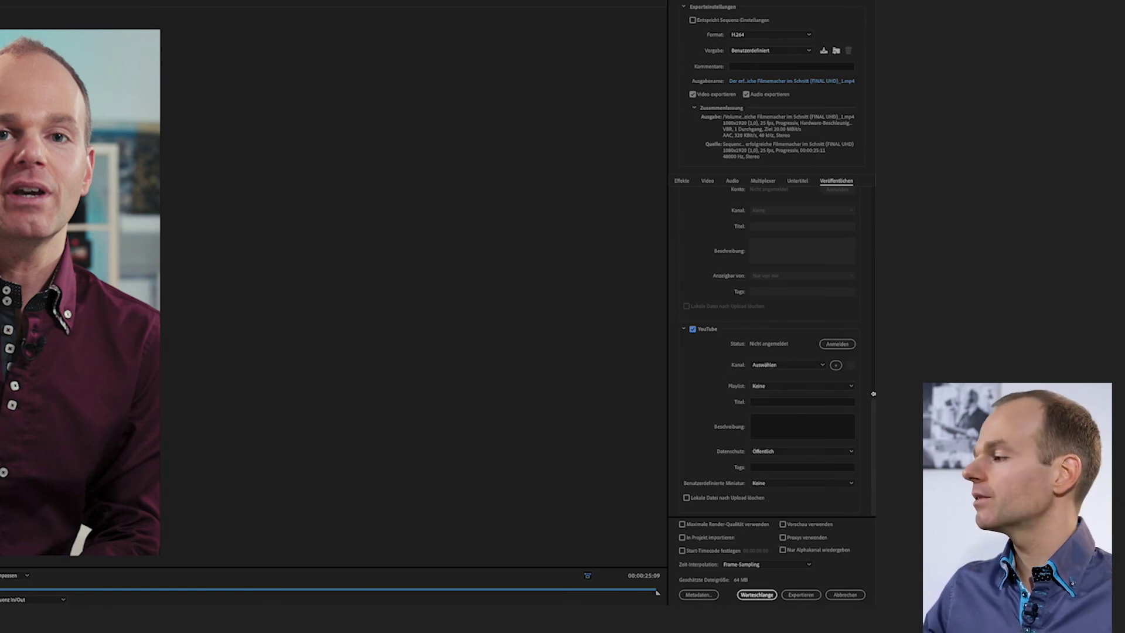
scroll(873, 399, up, 2)
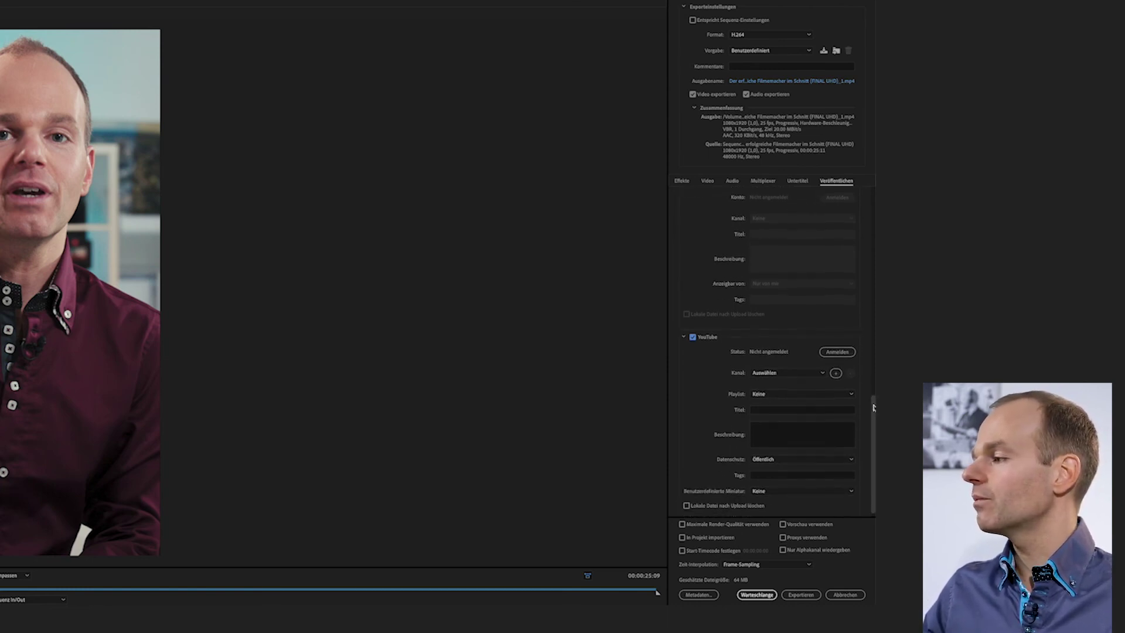
scroll(871, 349, up, 10)
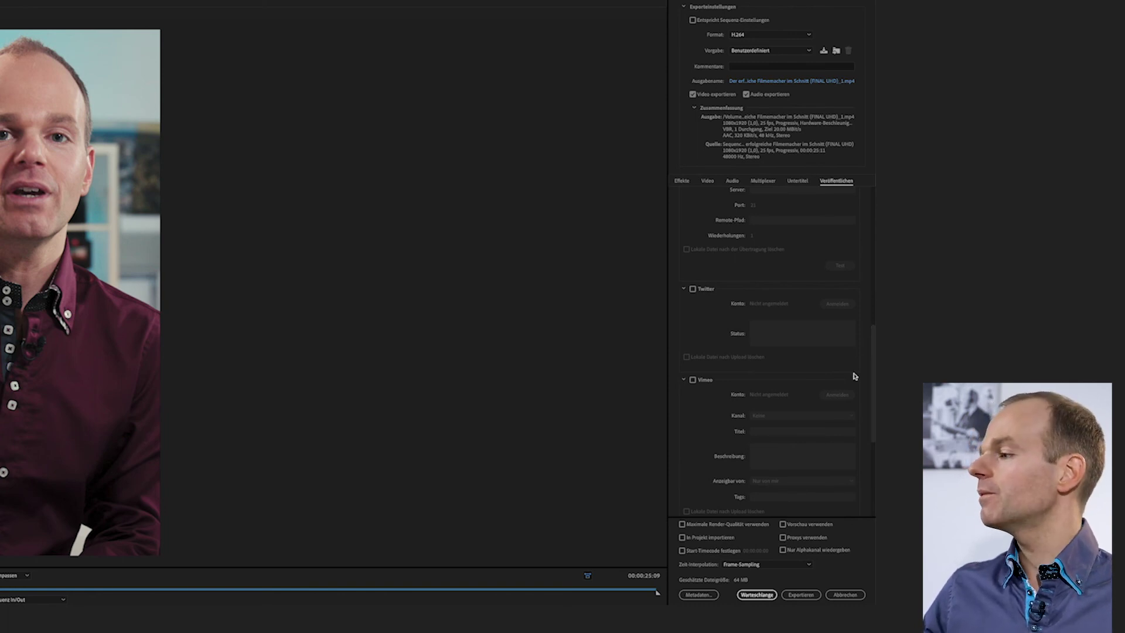
drag(874, 385, 874, 301)
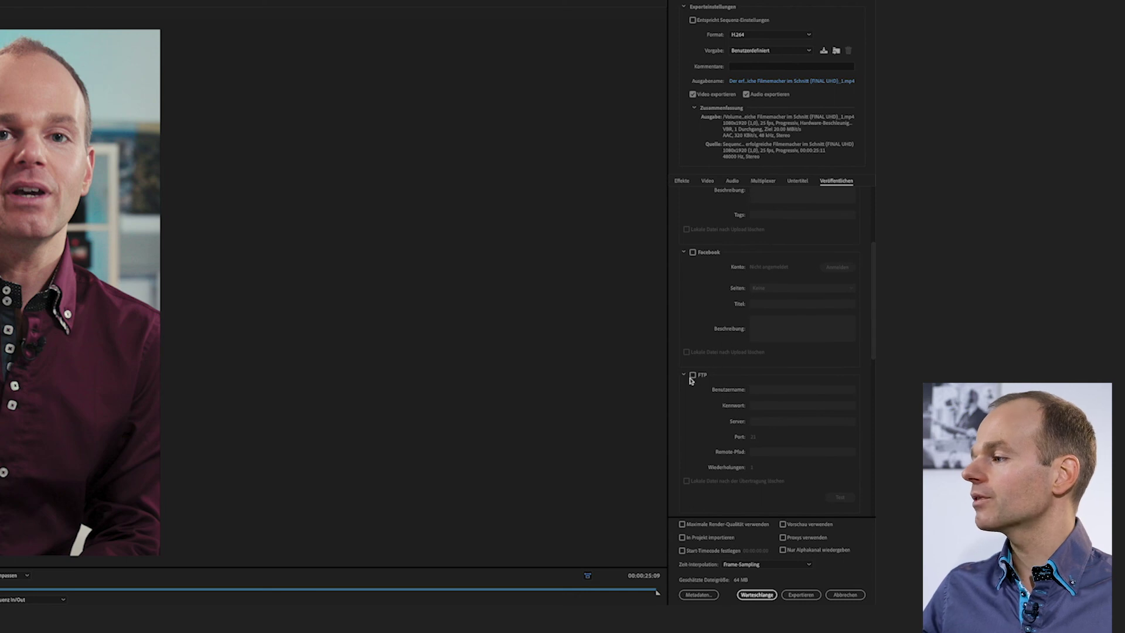
drag(873, 336, 873, 271)
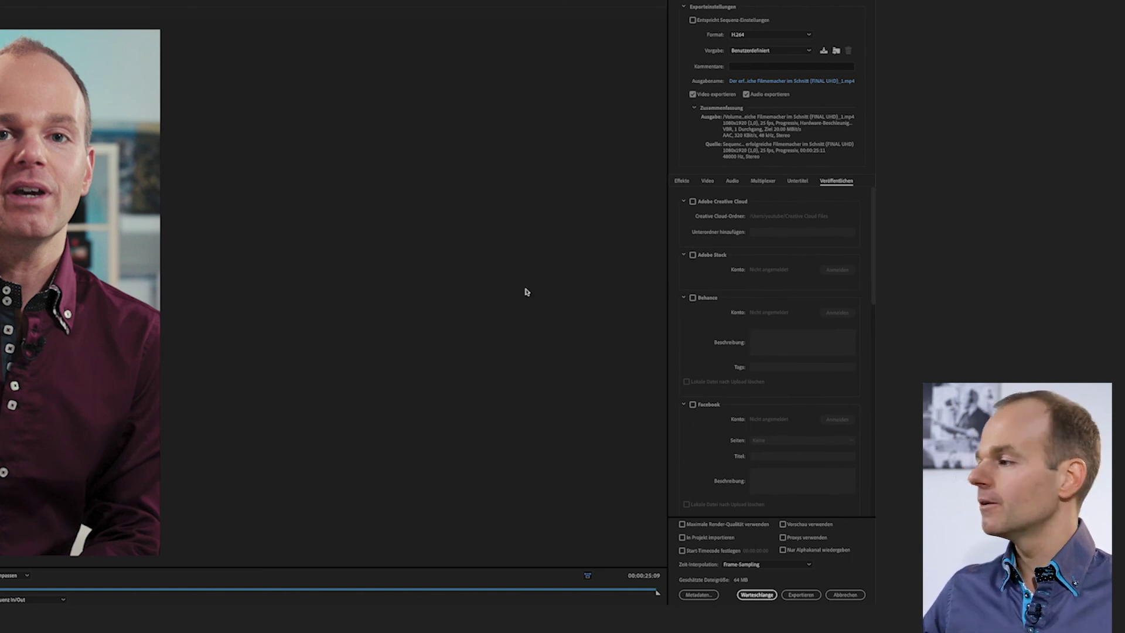
click(846, 595)
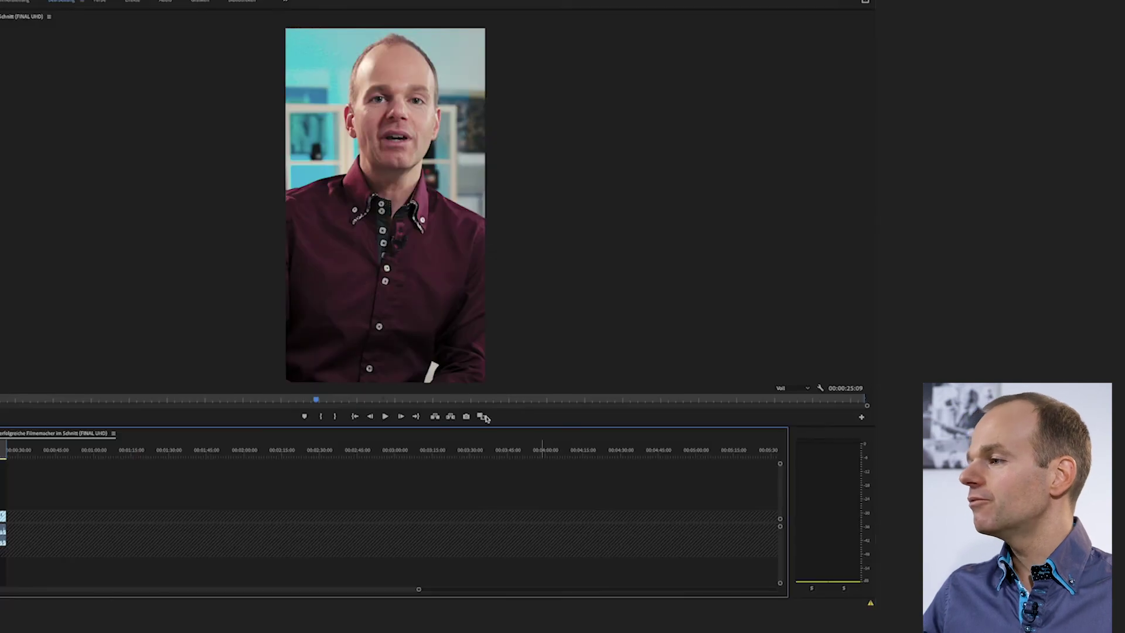